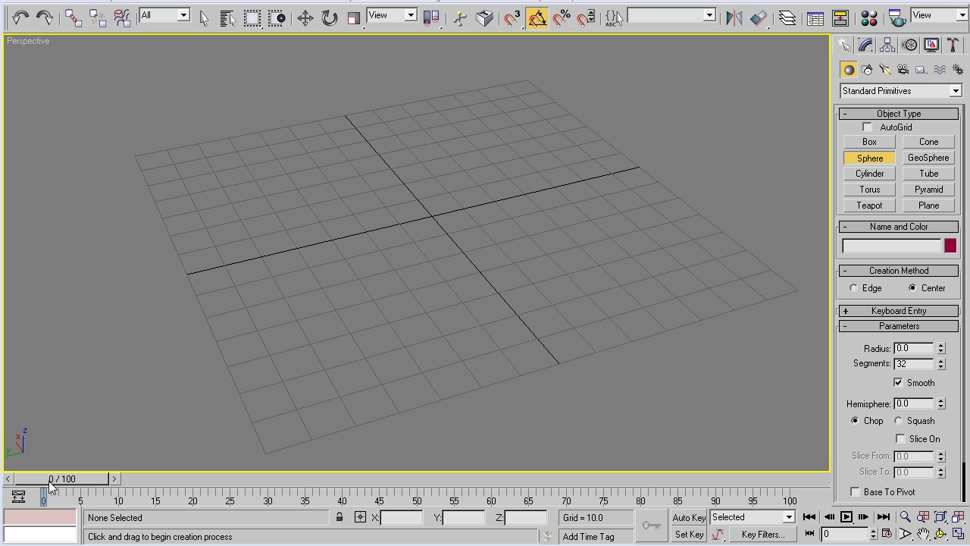
- Scrub the full timeline, and set the animation length to 200 frames in the time configuration
left_click_drag(42, 488, 805, 491)
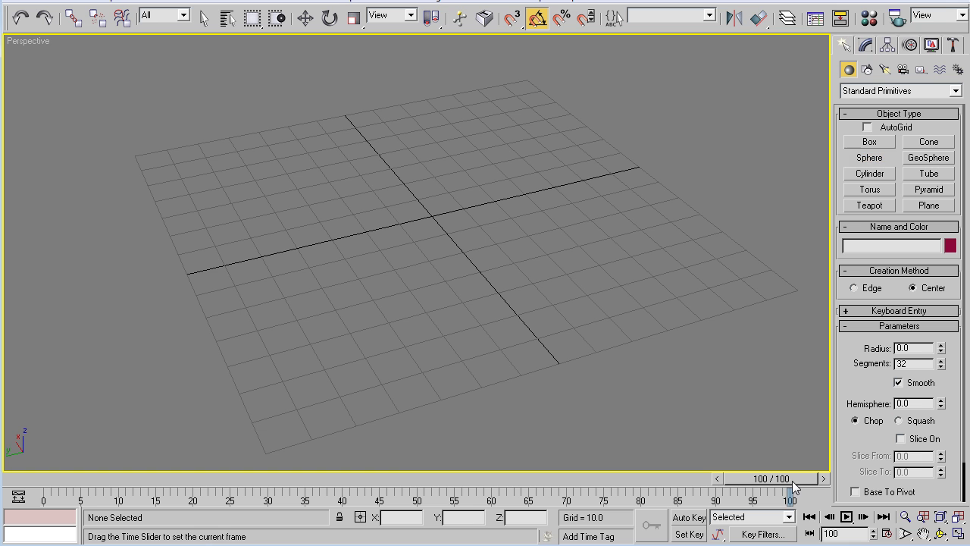
left_click_drag(792, 480, 45, 501)
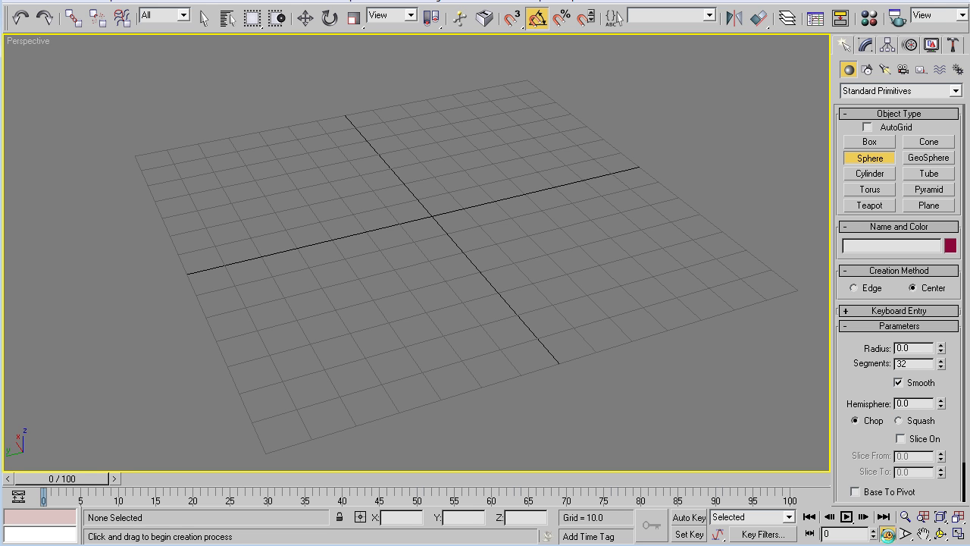
left_click(889, 535)
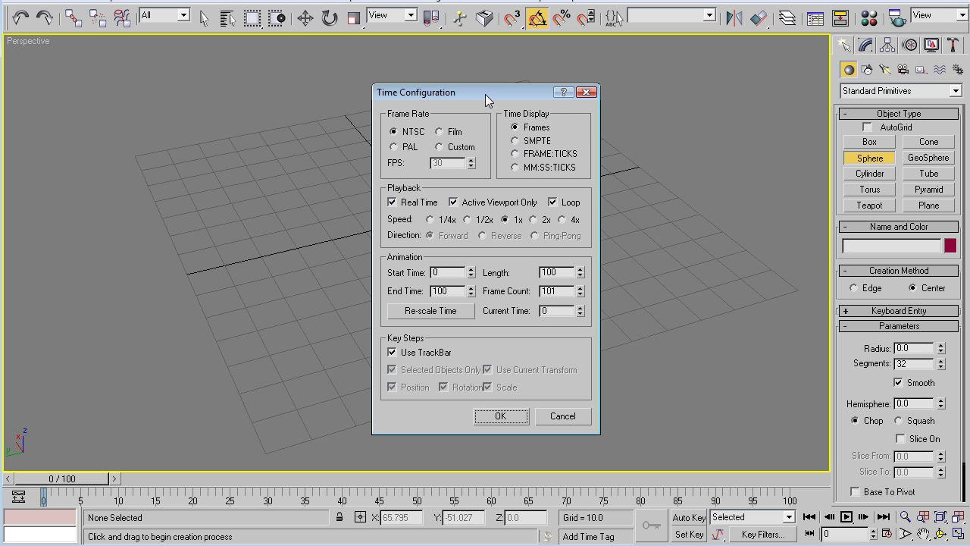
left_click_drag(485, 93, 370, 89)
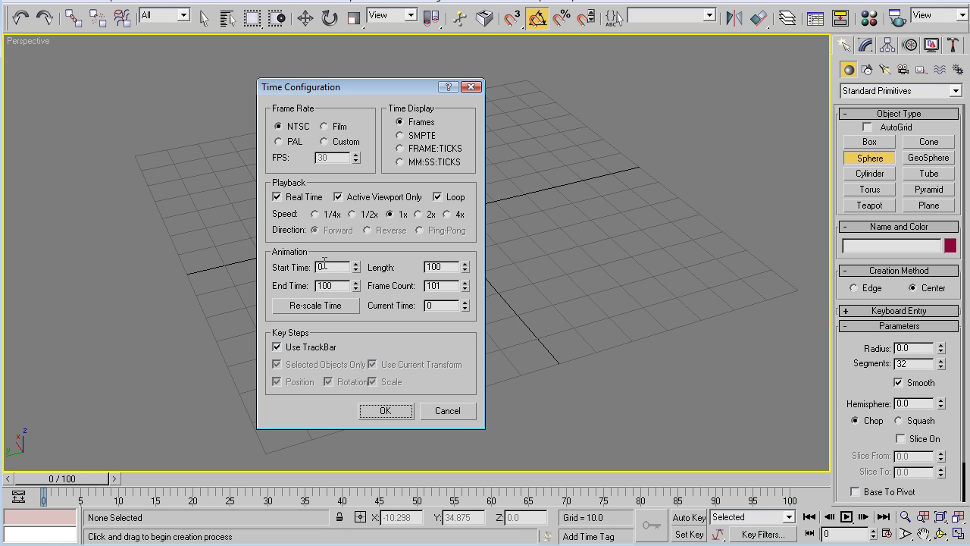
double_click(451, 266)
left_click(385, 410)
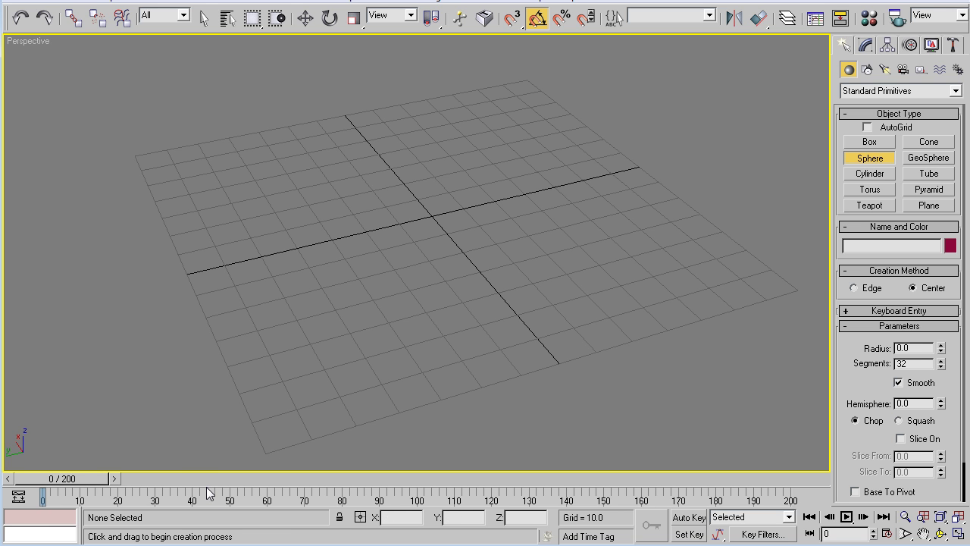
left_click_drag(65, 484, 46, 485)
- Create a sphere of about 15 units radius at the grid's centre and raise it to about Z 14.3
left_click_drag(433, 217, 450, 244)
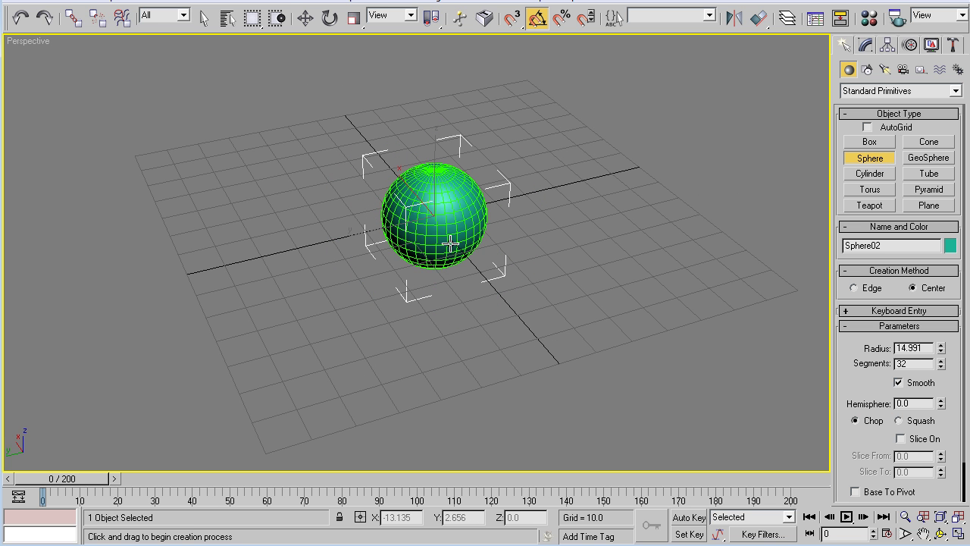
left_click(305, 18)
middle_click_drag(567, 266, 525, 253, "alt")
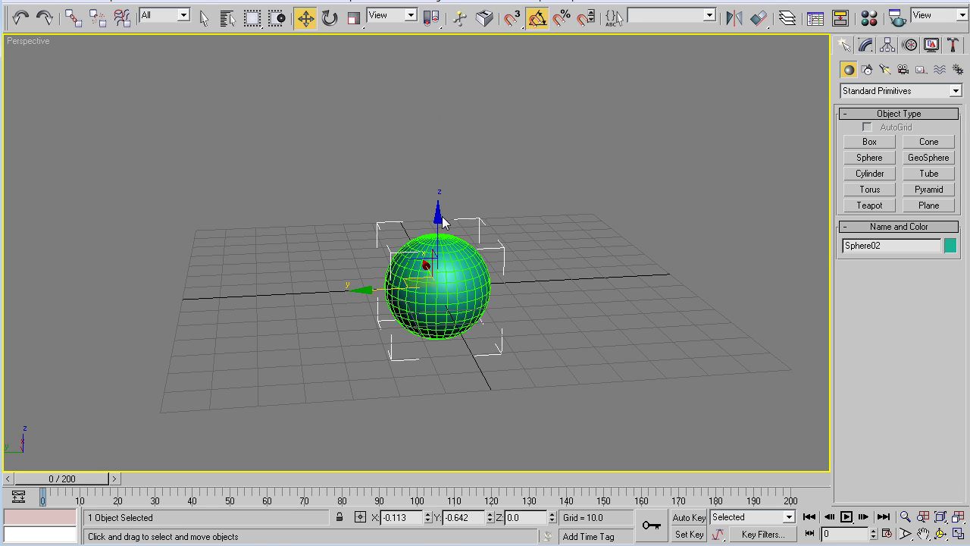
left_click_drag(427, 221, 426, 173)
middle_click_drag(526, 296, 500, 239, "alt")
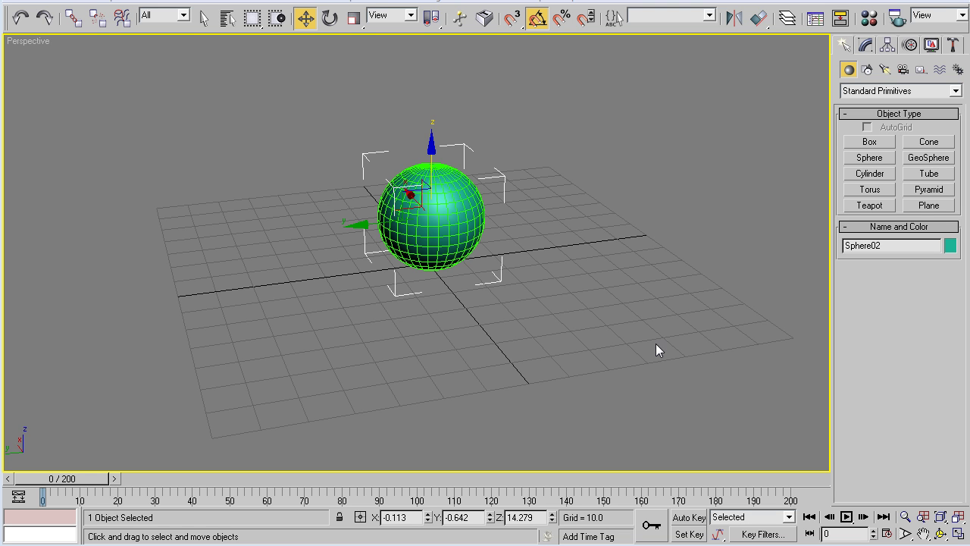
- Turn on Auto Key and keyframe the sphere at frame 100, raised to about Z 47.7
left_click(689, 518)
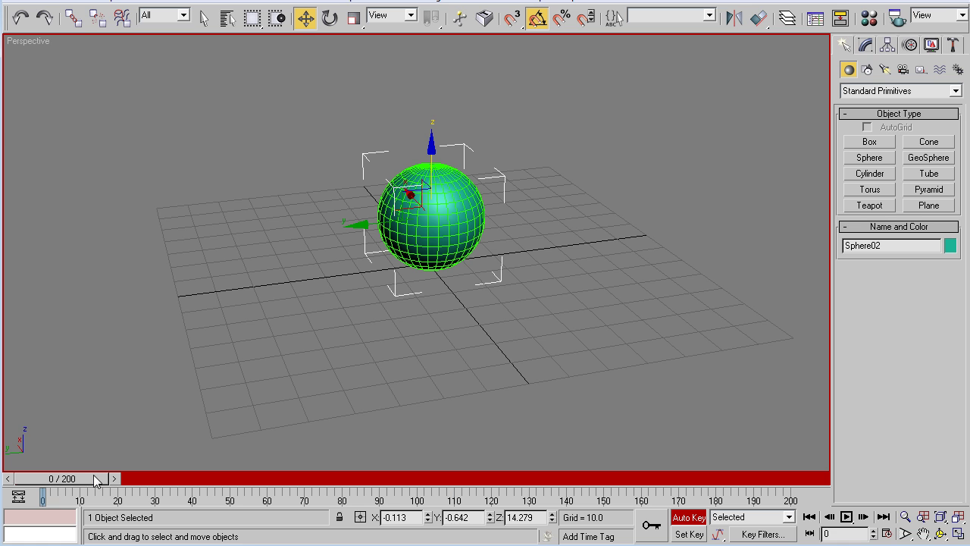
left_click_drag(83, 485, 438, 491)
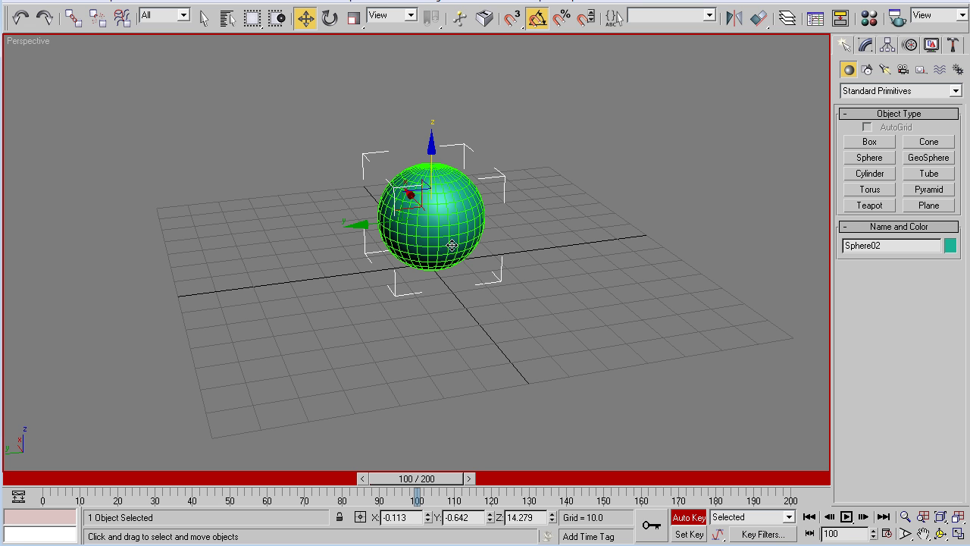
left_click_drag(432, 160, 432, 43)
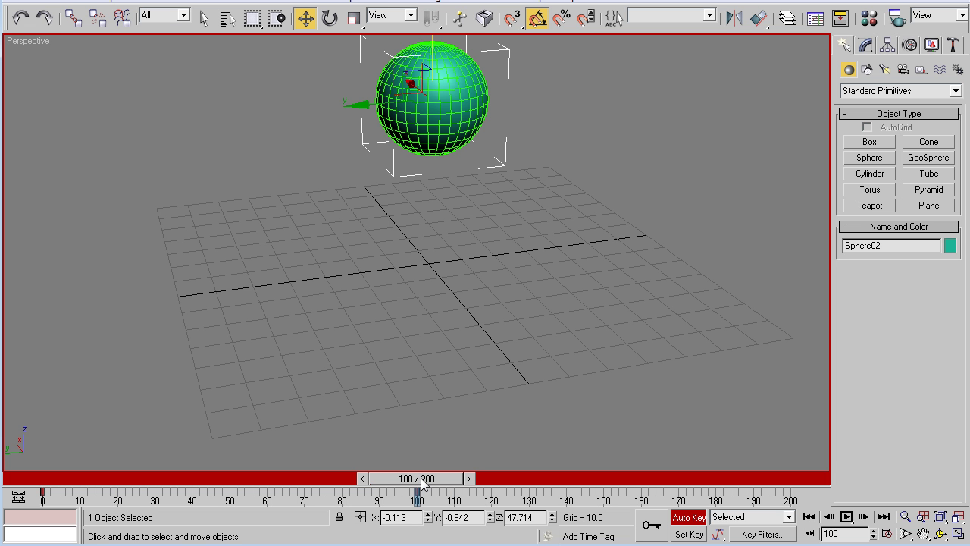
- Keyframe the sphere at frame 200, lowered back near the grid at about Z 15.6
left_click_drag(418, 478, 813, 501)
key("w")
key("w")
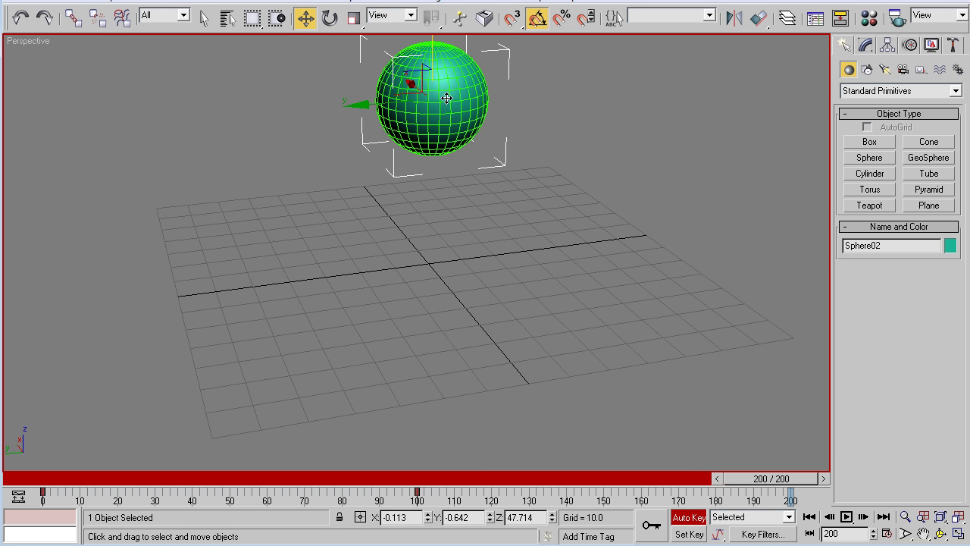
left_click_drag(433, 39, 433, 71)
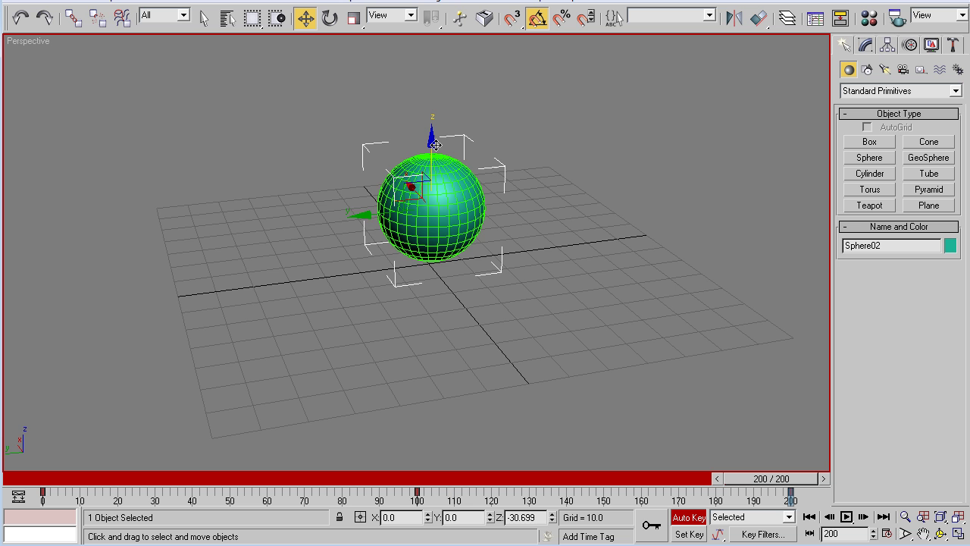
left_click_drag(435, 145, 436, 149)
left_click_drag(773, 479, 646, 520)
key("End")
key("w")
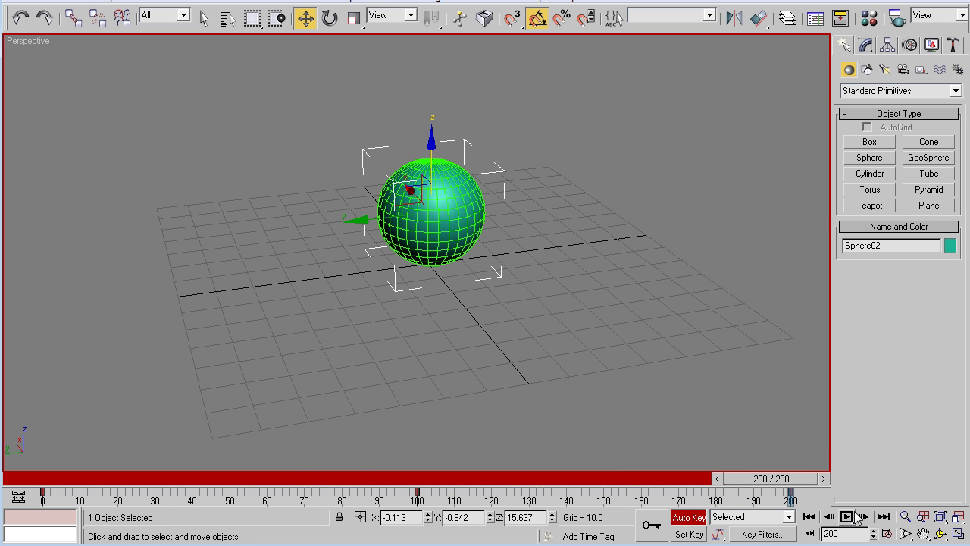
- Play back the sphere's up-and-down animation from frame 0 and stop it
left_click(864, 518)
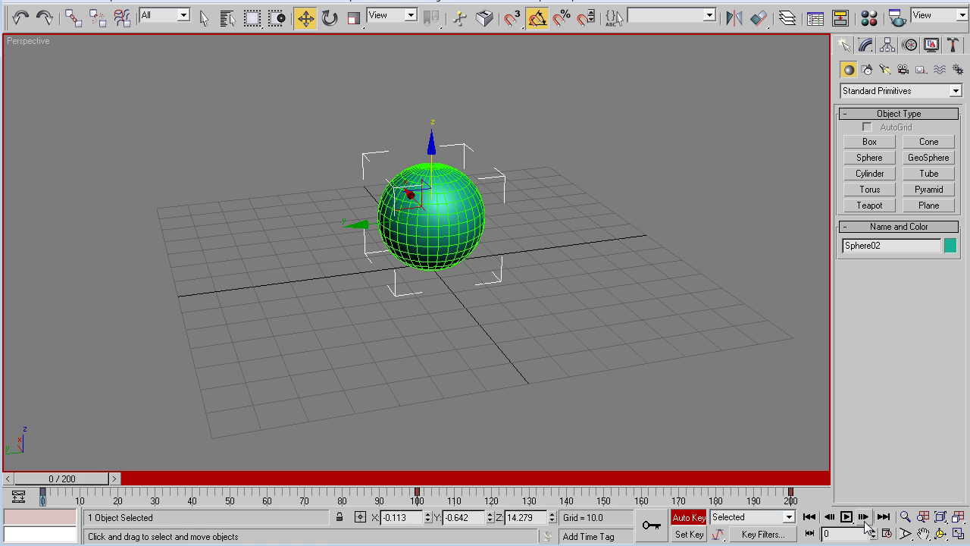
left_click(846, 517)
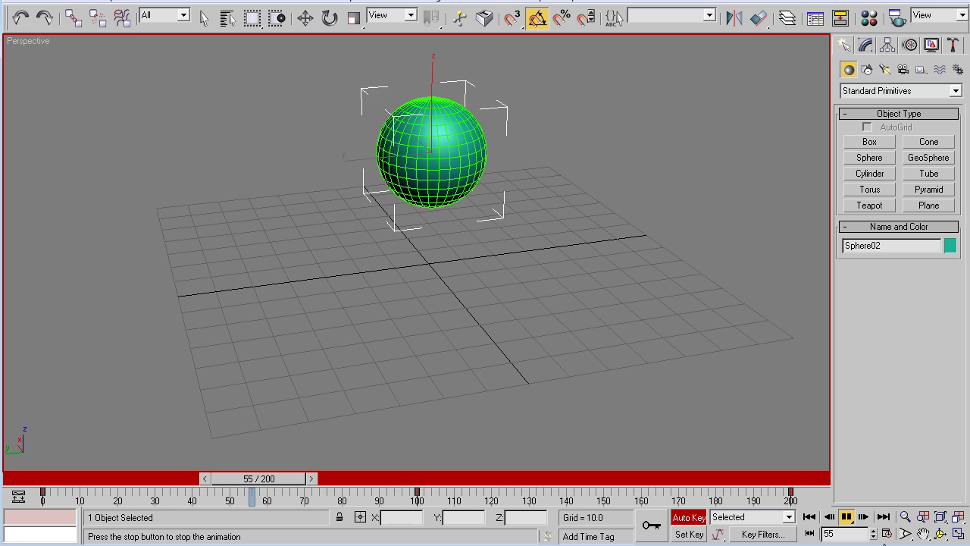
left_click(846, 516)
- Retime the sphere's motion by moving the frame 100 key to frame 20 and the frame 200 key to frame 40
left_click_drag(396, 505, 427, 520)
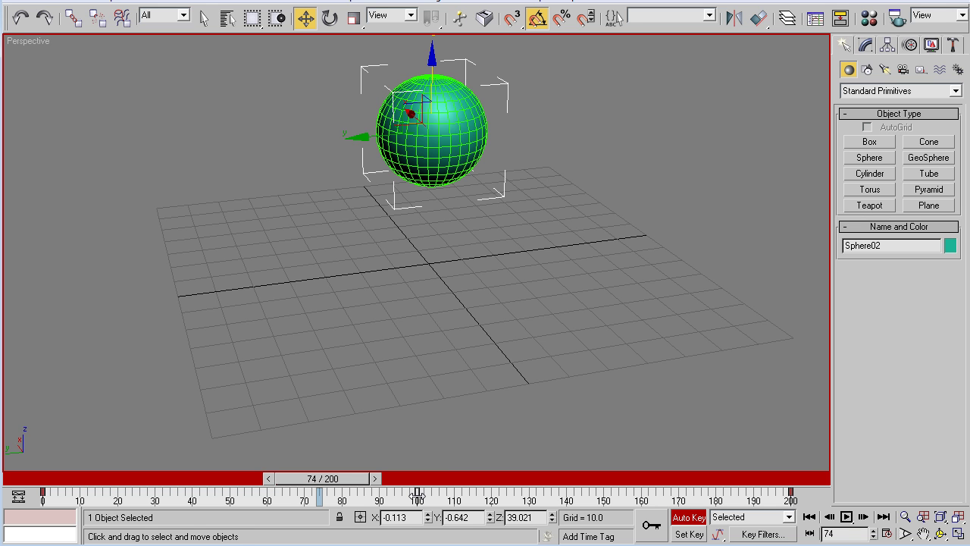
left_click_drag(418, 496, 119, 514)
left_click_drag(745, 493, 814, 520)
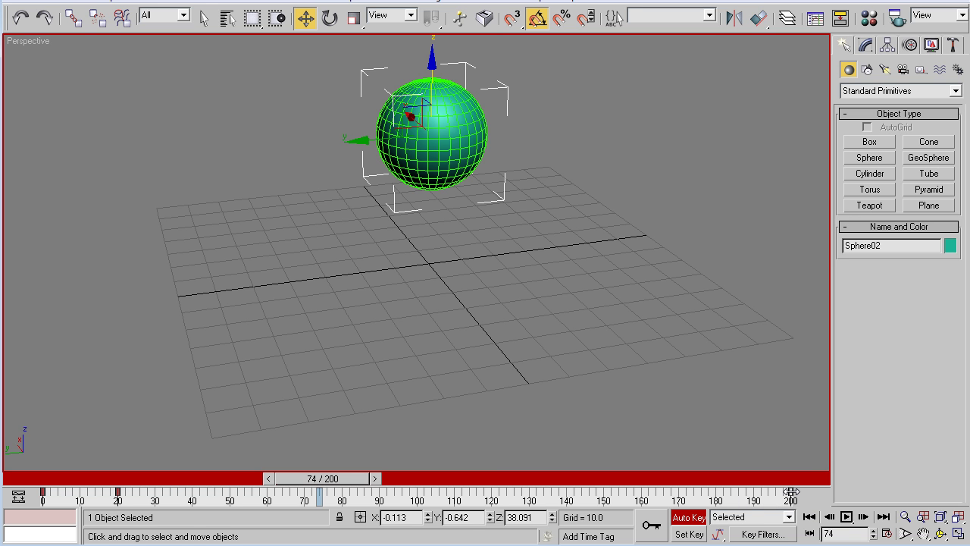
left_click_drag(790, 491, 195, 535)
- Rewind the timeline and play back the retimed sphere animation
left_click_drag(351, 482, 92, 482)
left_click(846, 518)
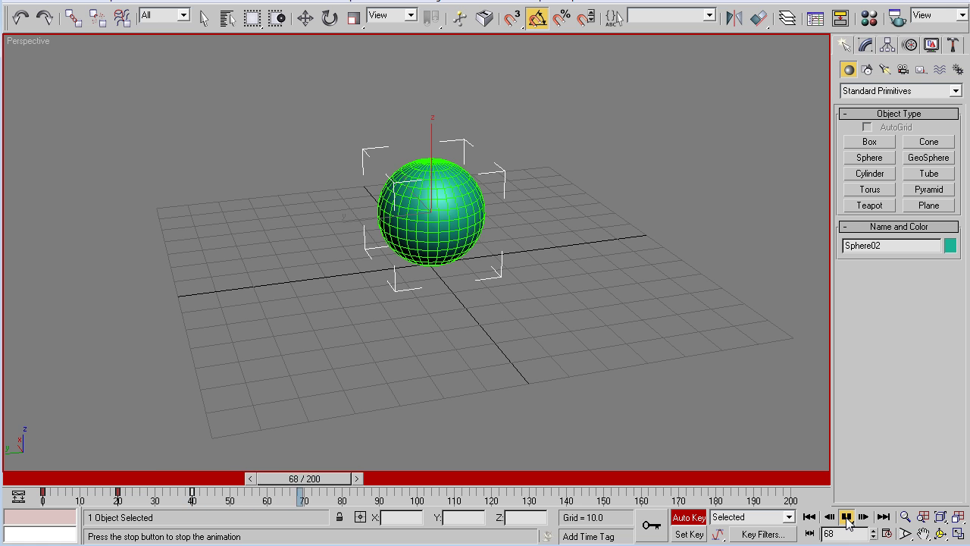
left_click(846, 518)
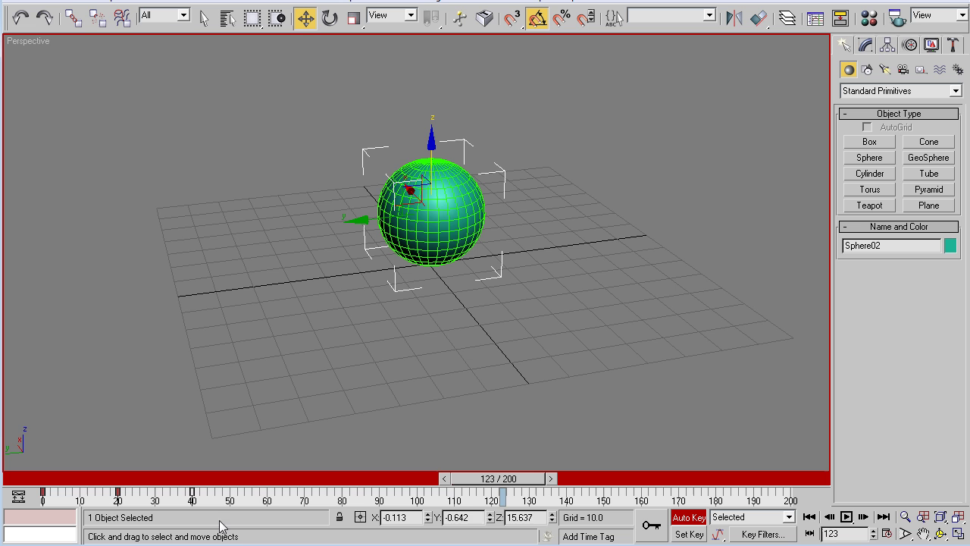
- Keyframe sideways sphere moves at frames 60, 80 and 100, ending at about X 37.7, Y 6
left_click_drag(500, 478, 282, 501)
key("w")
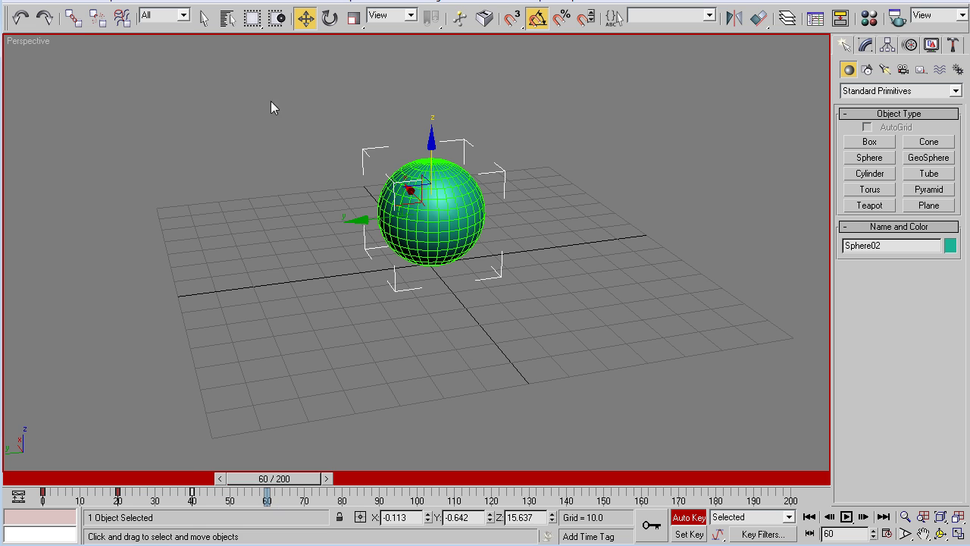
left_click_drag(377, 216, 319, 521)
left_click_drag(307, 487, 376, 485)
left_click_drag(174, 254, 508, 215)
left_click_drag(365, 479, 443, 479)
left_click_drag(557, 197, 296, 217)
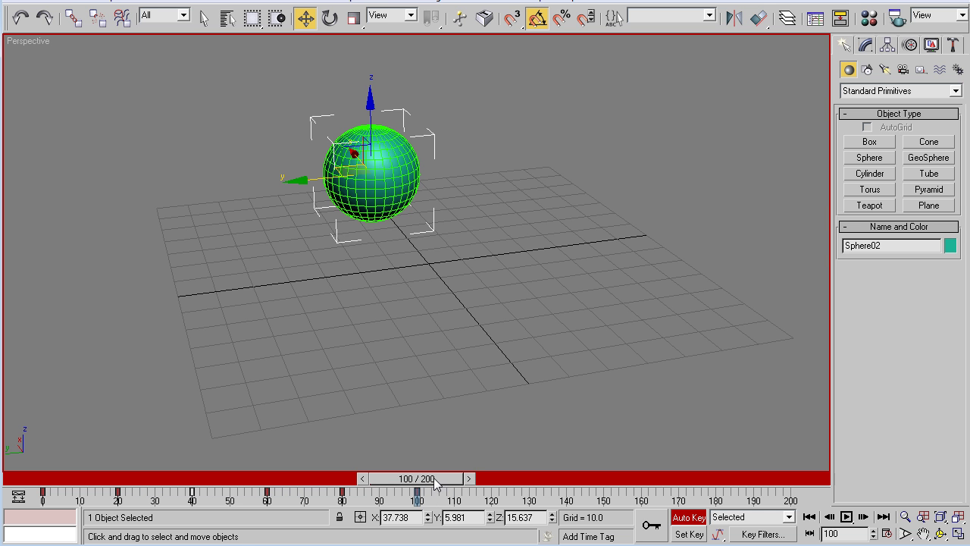
- Play back the extended sphere animation from the start and return to frame 0
left_click_drag(451, 478, 53, 478)
left_click(847, 516)
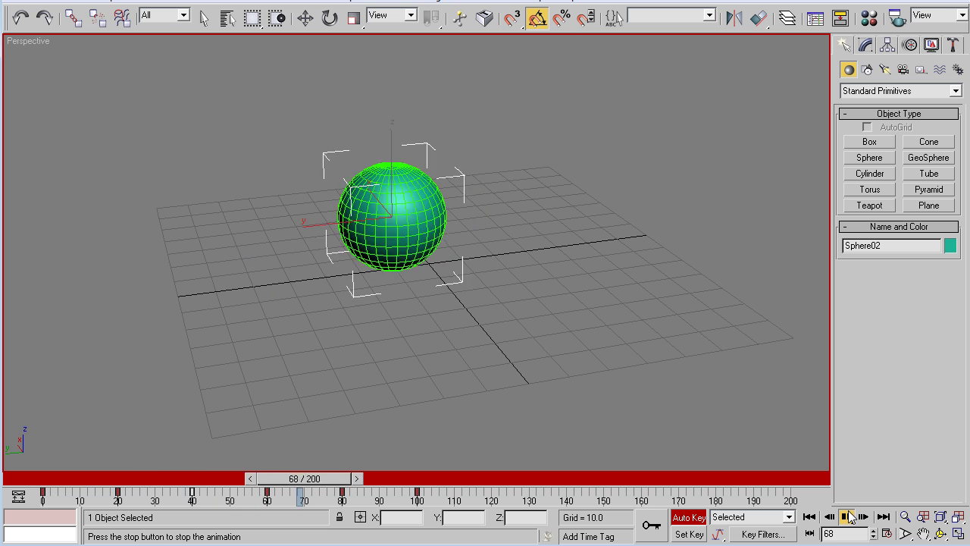
left_click(847, 516)
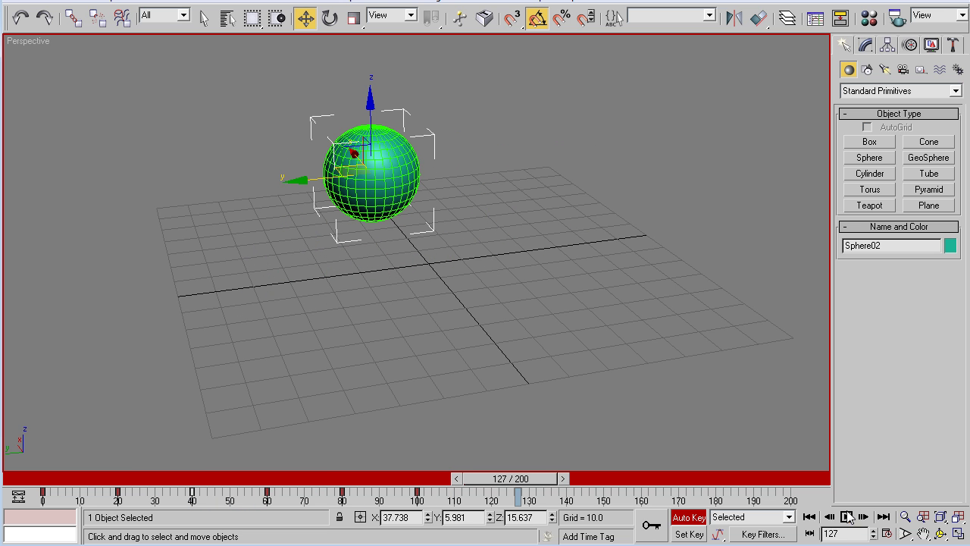
left_click_drag(512, 487, 53, 481)
- Turn off Auto Key and delete the animated sphere
left_click_drag(476, 504, 164, 539)
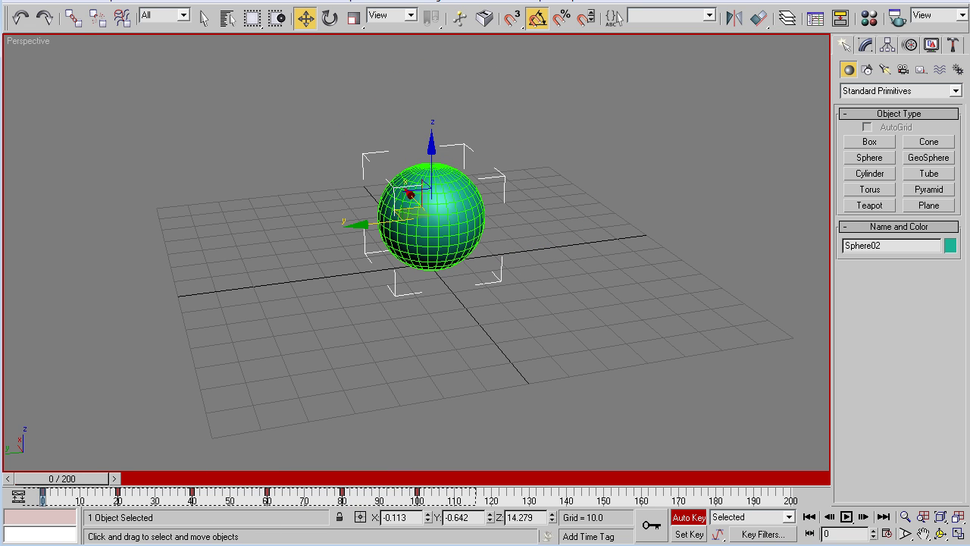
left_click_drag(42, 503, 39, 504)
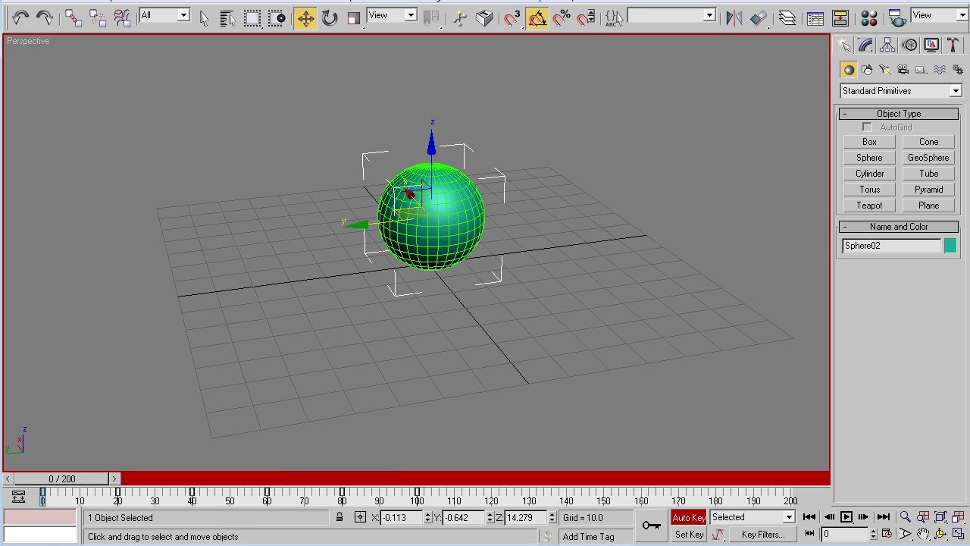
left_click(512, 222)
left_click(470, 241)
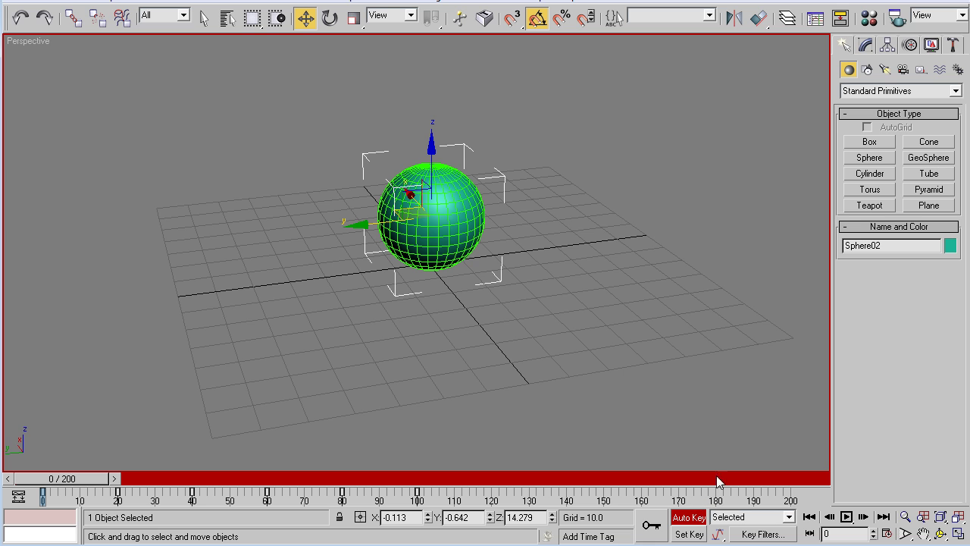
left_click(689, 517)
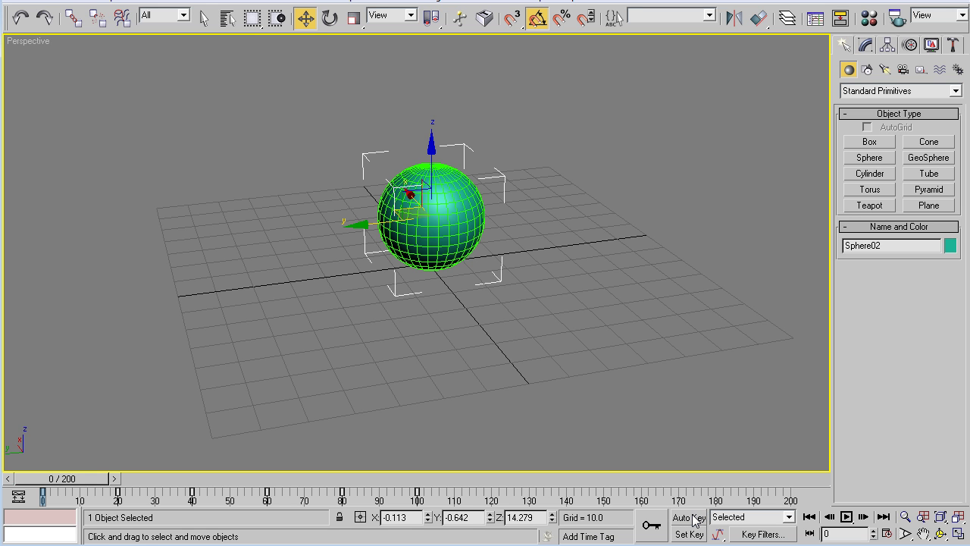
key("Delete")
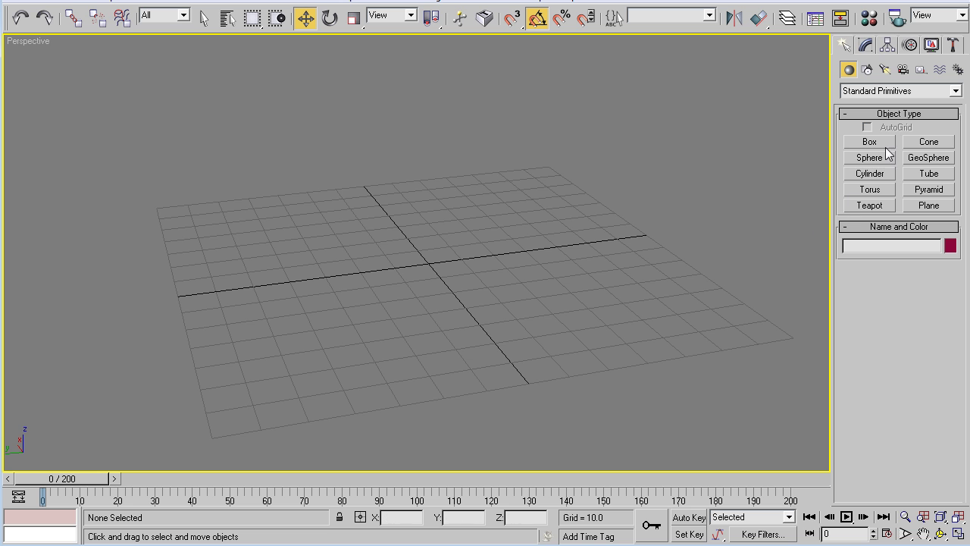
- Create a cylinder at the grid's centre with a radius of about 9.3 and a height of about 52.6
left_click(867, 176)
left_click_drag(433, 267, 461, 271)
left_click(428, 85)
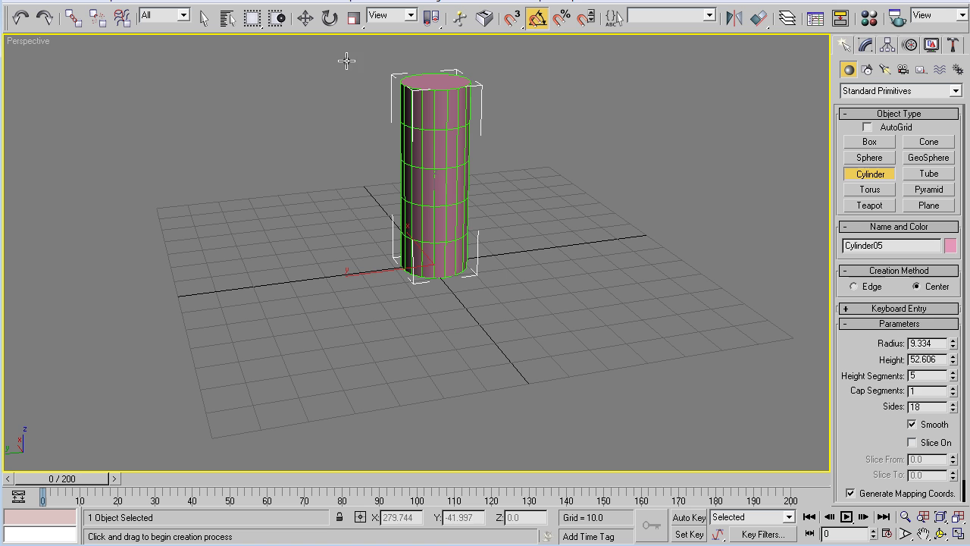
- Turn on Auto Key and keyframe a rotation of the cylinder about its X axis at frame 100
left_click(329, 18)
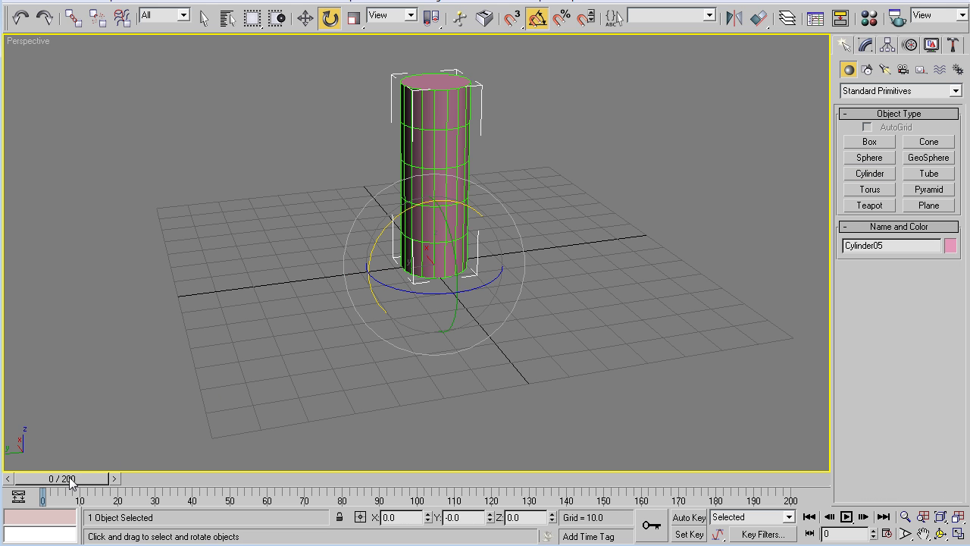
mouse_move(70, 482)
left_mouse_down()
mouse_move(311, 478)
mouse_move(68, 480)
left_mouse_up()
left_click(689, 517)
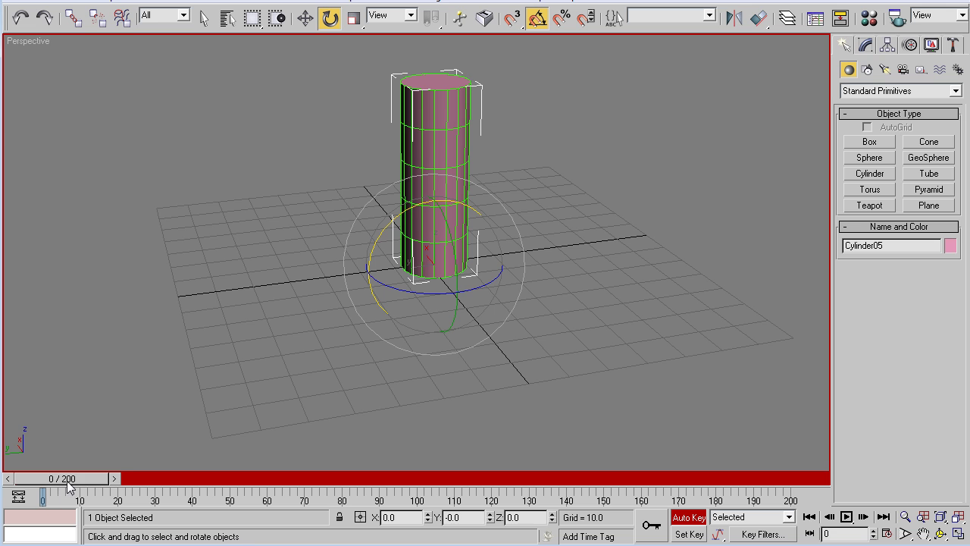
left_click_drag(67, 486, 425, 497)
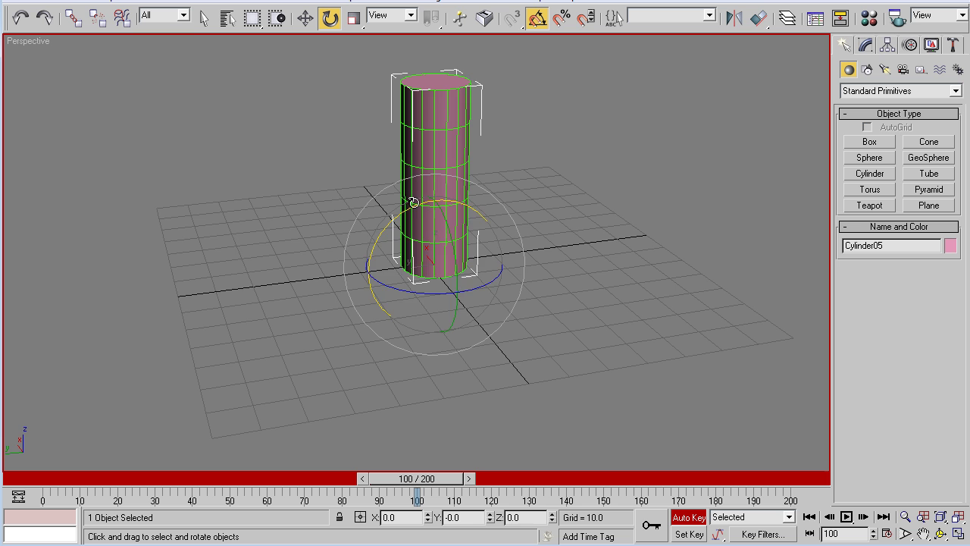
left_click_drag(414, 202, 349, 250)
- Keyframe the cylinder's rotation at frame 200 to 180 degrees about the X axis, and return to frame 0
left_click_drag(402, 482, 781, 481)
left_click_drag(398, 218, 354, 280)
left_click_drag(754, 479, 832, 509)
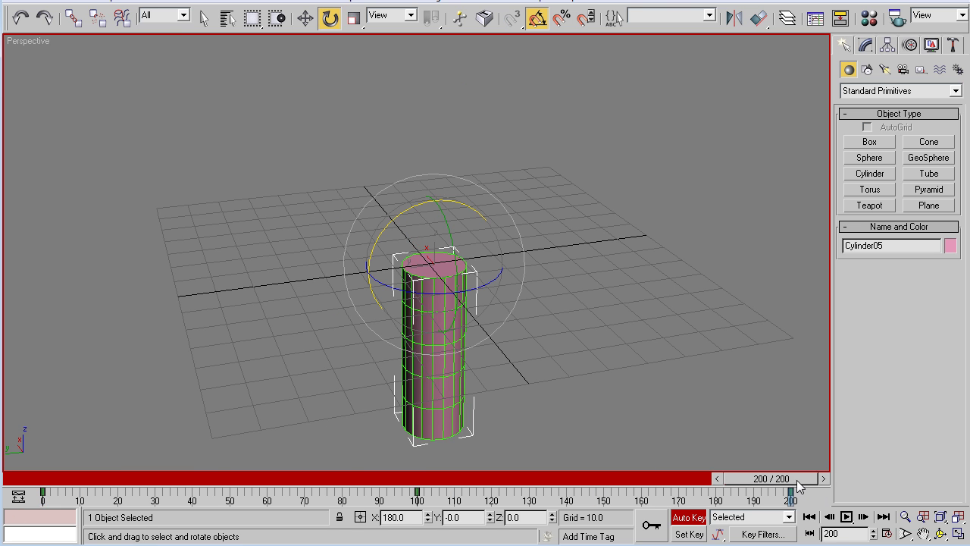
left_click_drag(796, 483, 45, 482)
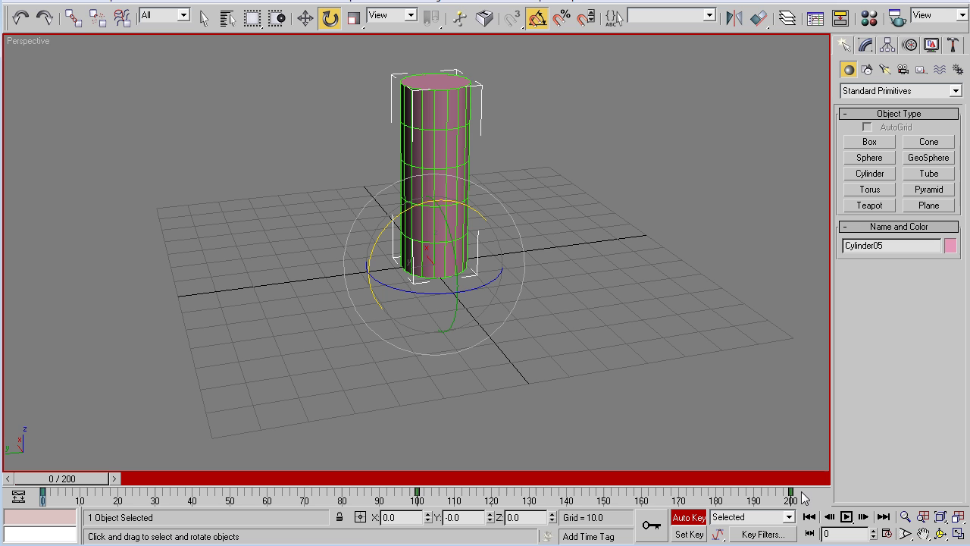
- Delete all of the cylinder's keyframes, then remove the cylinder from the scene with Auto Key turned off
left_click_drag(805, 497, 34, 497)
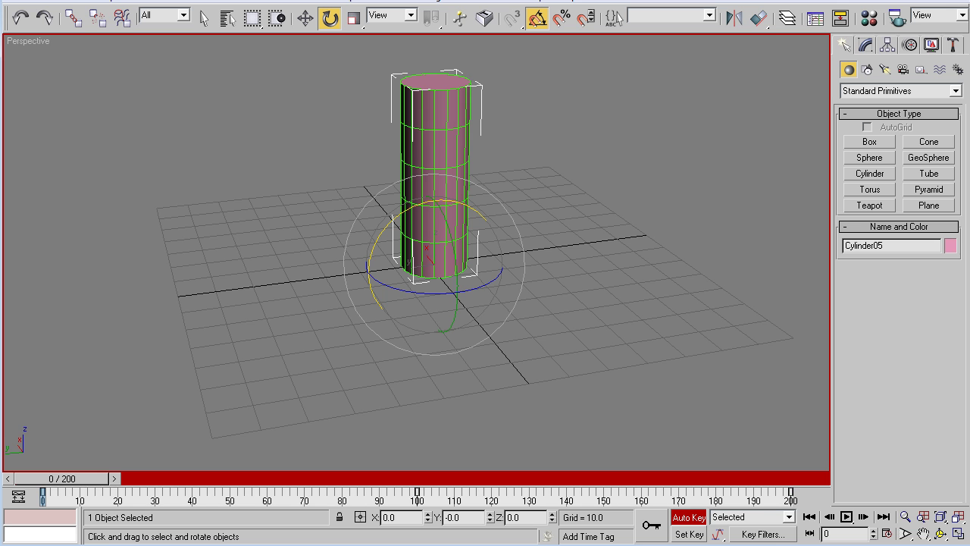
left_click(549, 180)
key("n")
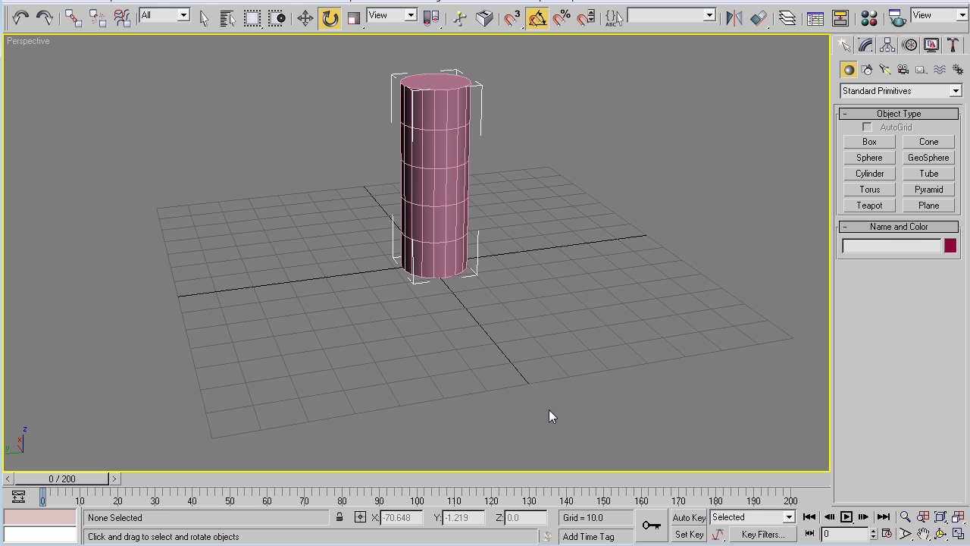
left_click(447, 185)
key("Delete")
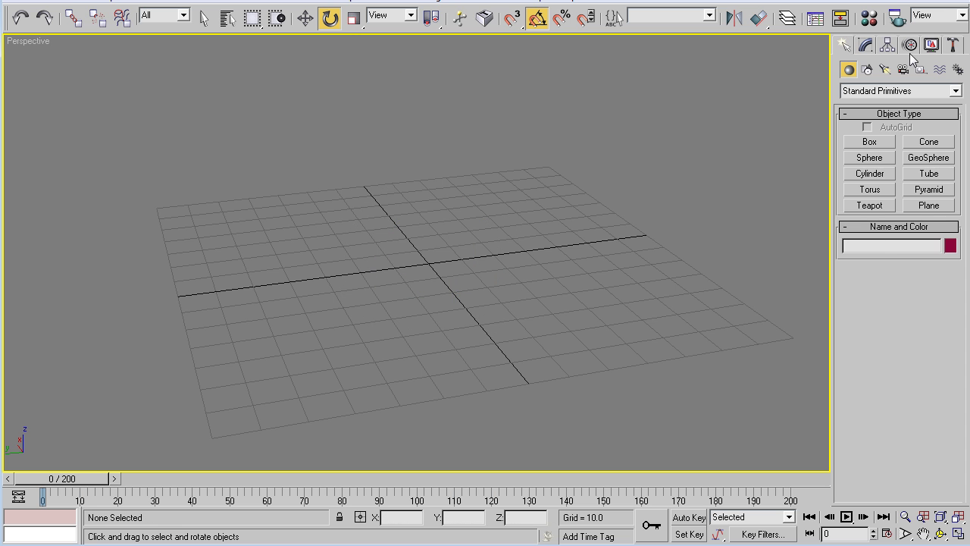
- Unhide all hidden objects of the airplane model and select the airplane's body
left_click(932, 45)
left_click(897, 492)
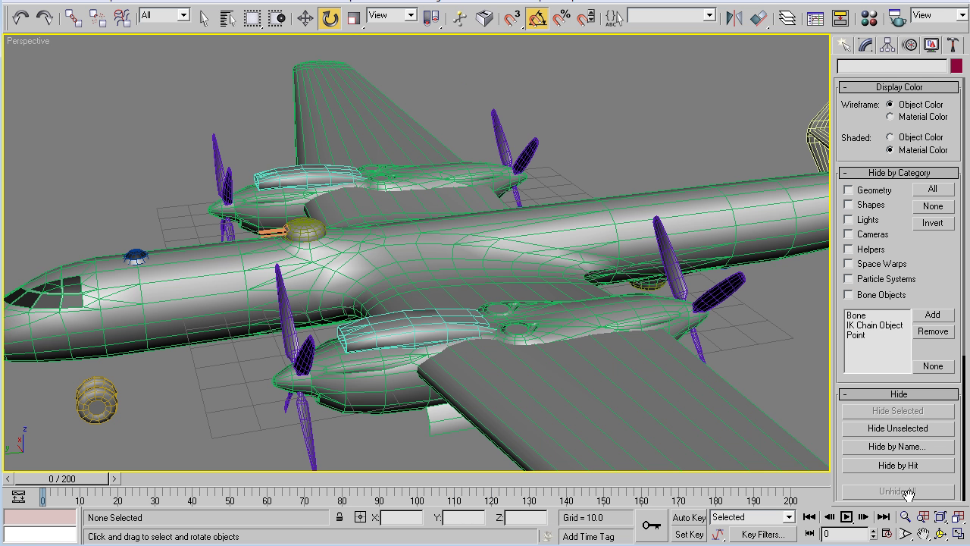
left_click(600, 216)
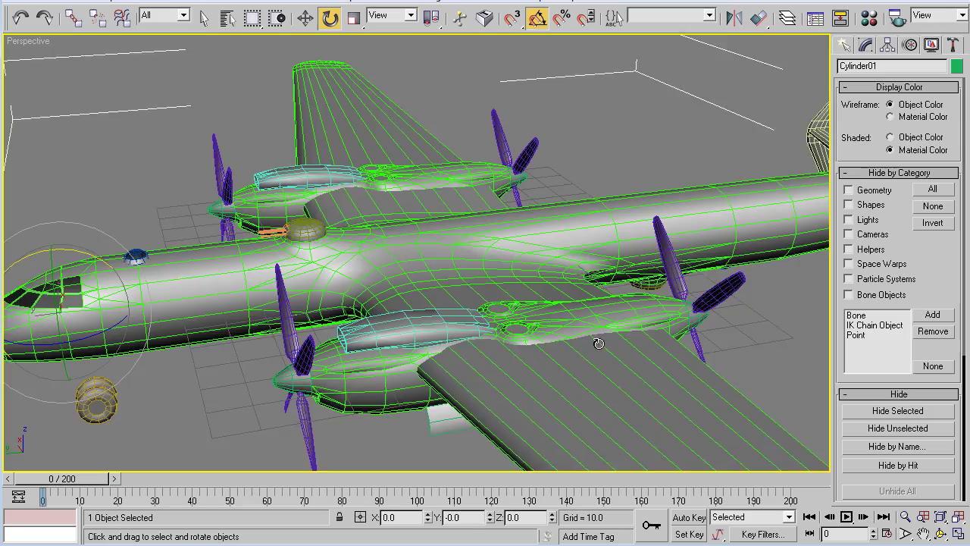
middle_click_drag(596, 347, 482, 296, "alt")
left_click(530, 244)
left_click(521, 323)
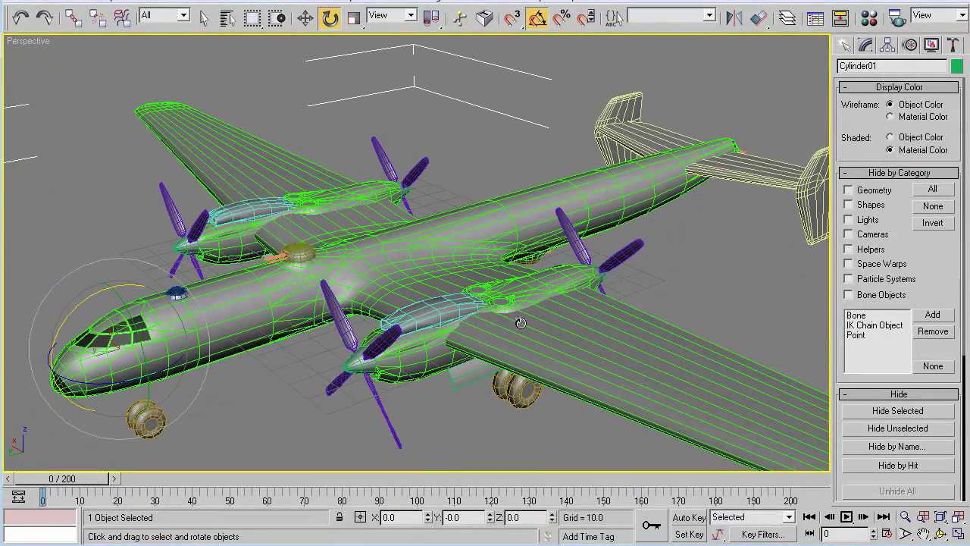
- Select the main strut of the landing gear beneath the engine nacelle
middle_click_drag(507, 348, 478, 278, "alt")
scroll(476, 303, "up", 5)
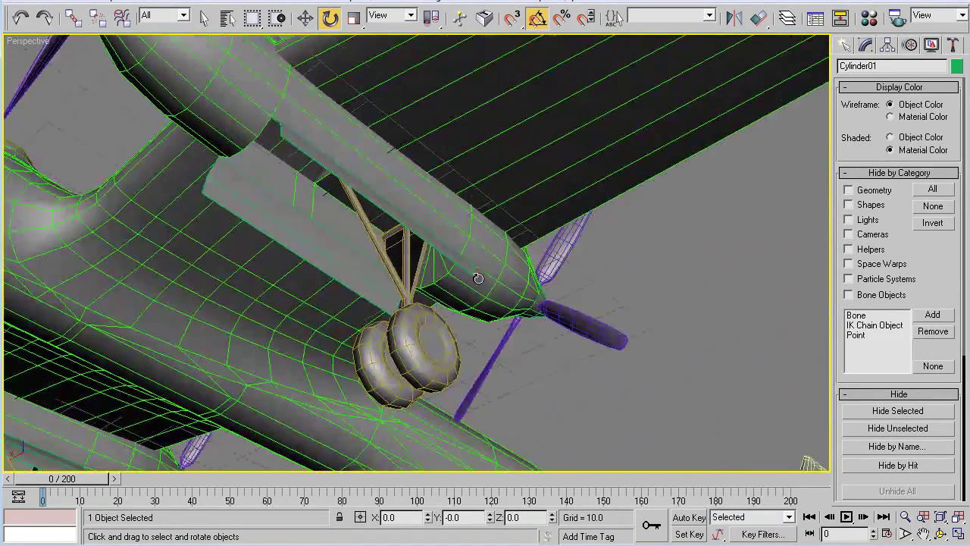
left_click(404, 252)
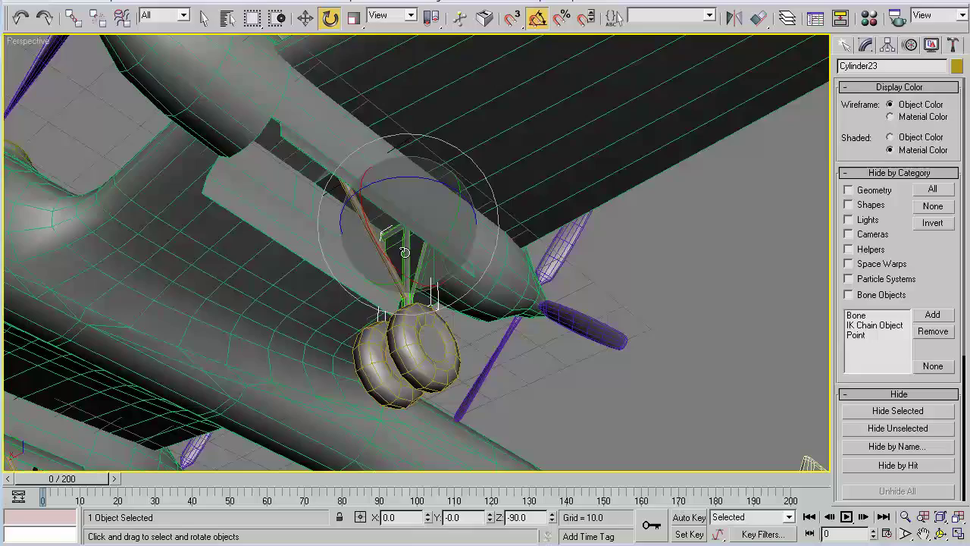
middle_click_drag(531, 322, 515, 299, "alt")
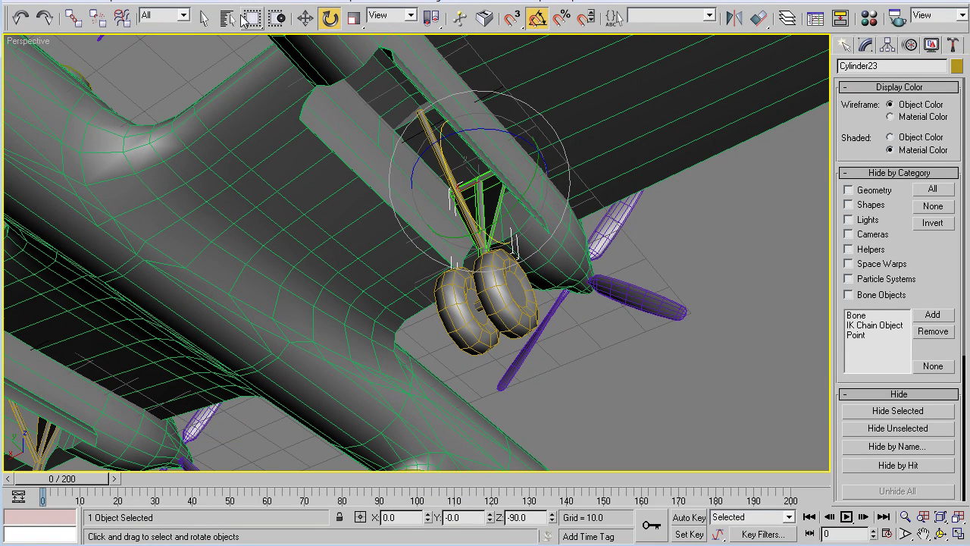
- Try moving only the landing gear strut's pivot down along the Z axis, and undo the move
left_click(306, 18)
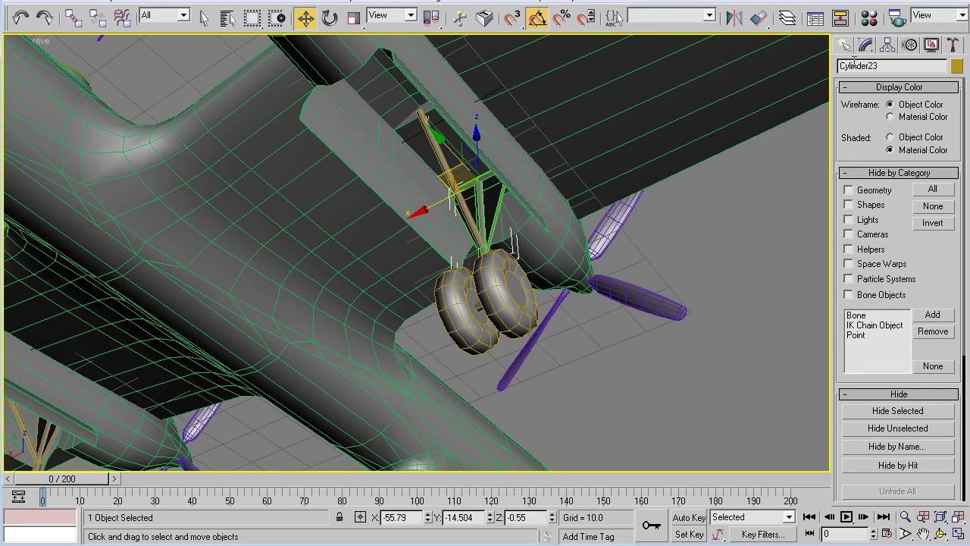
left_click(887, 46)
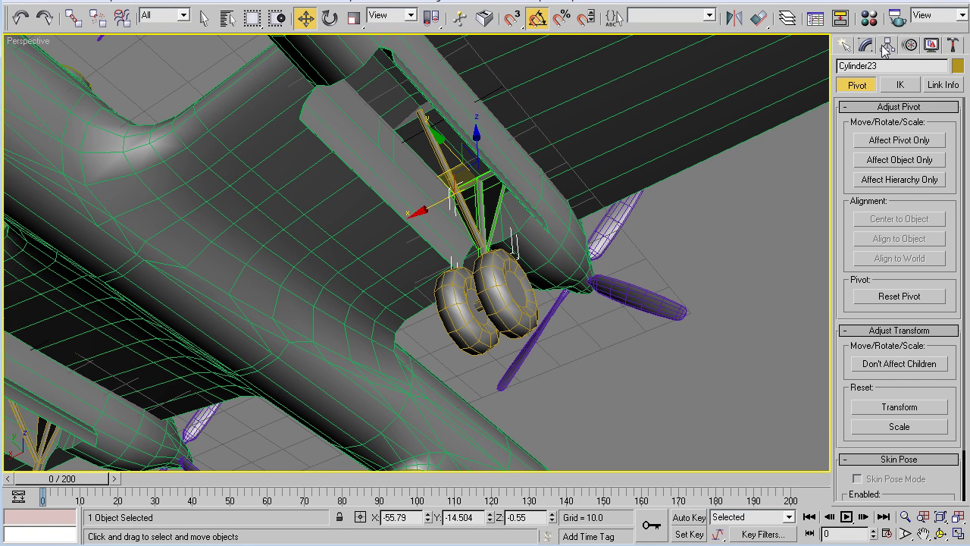
left_click(910, 144)
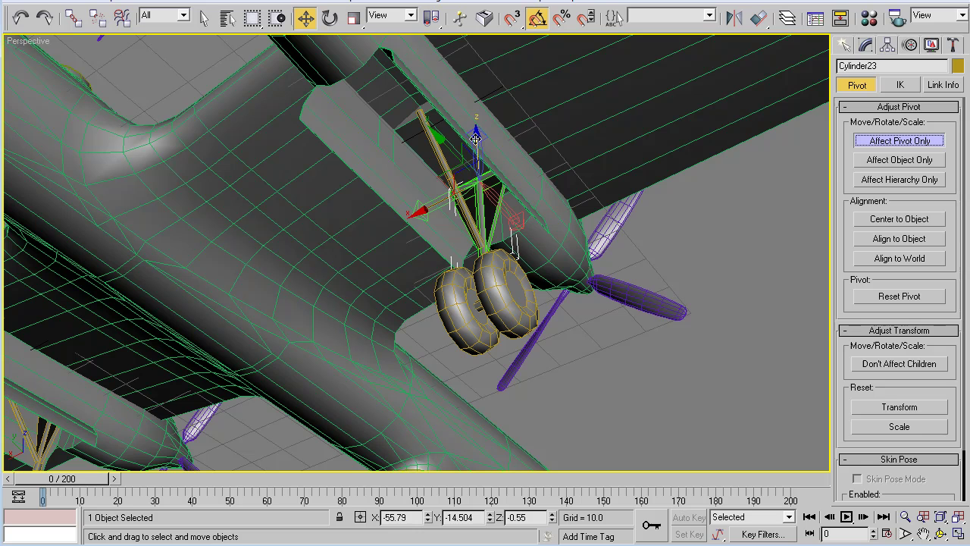
left_click_drag(475, 148, 465, 328)
right_click(466, 328)
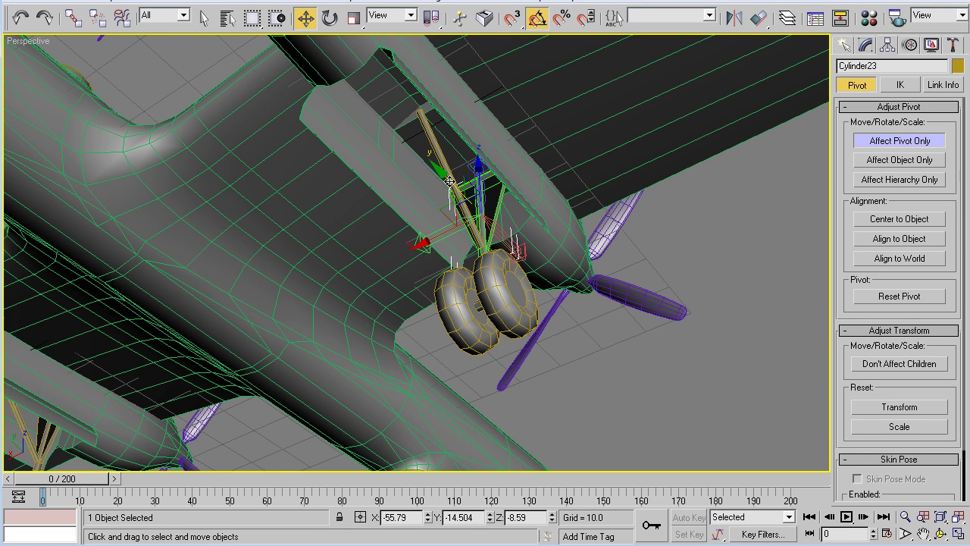
key("ctrl+z")
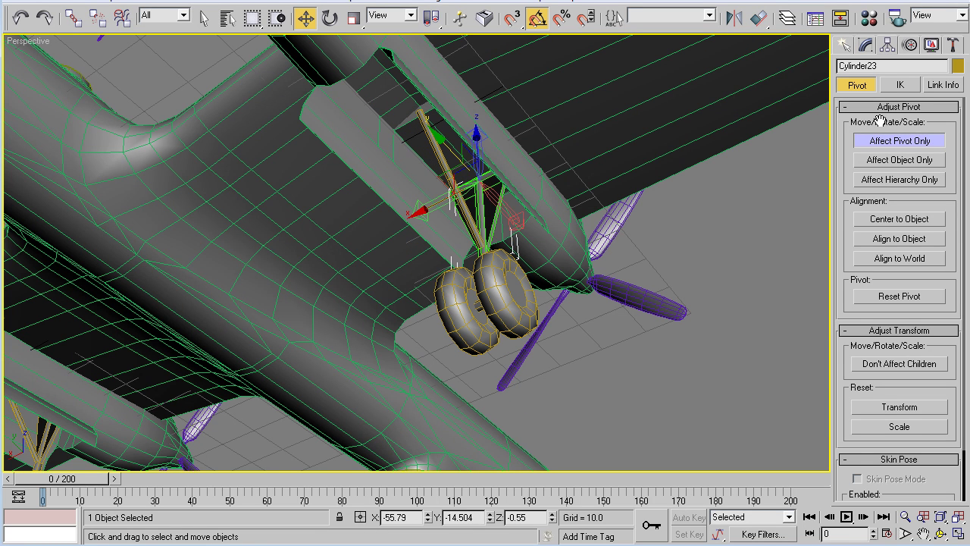
left_click(866, 46)
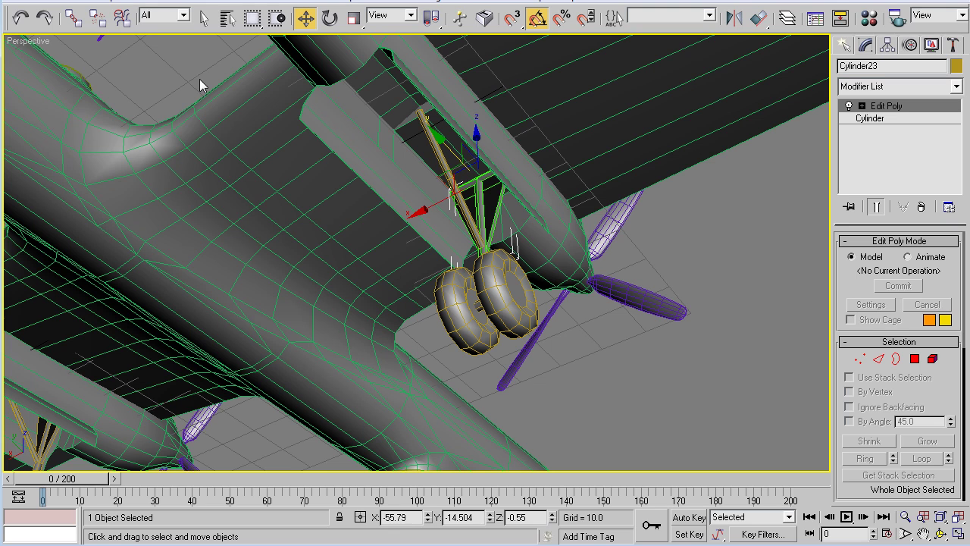
- Turn on Auto Key and keyframe the strut at frame 100, rotated 90 degrees about X into the nacelle bay
left_click(329, 18)
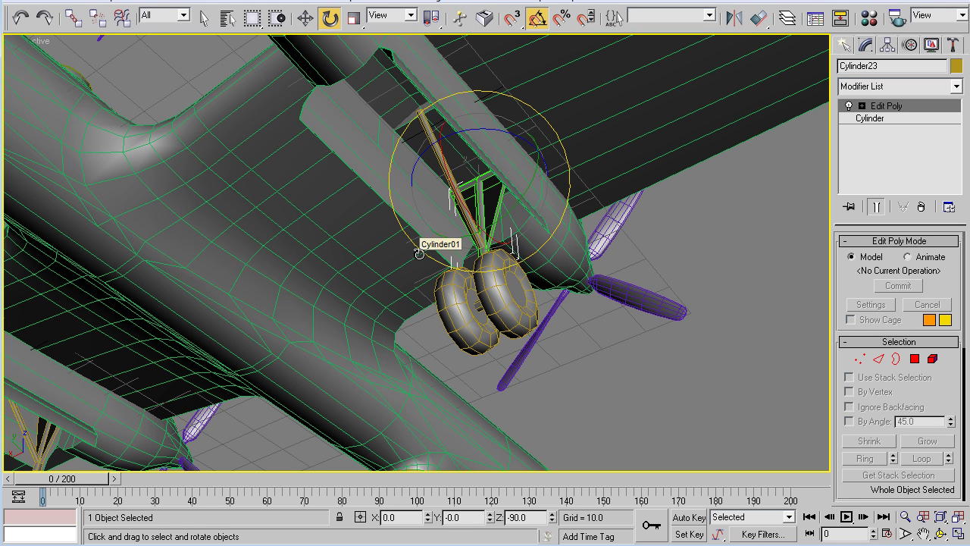
key("n")
left_click_drag(91, 475, 432, 499)
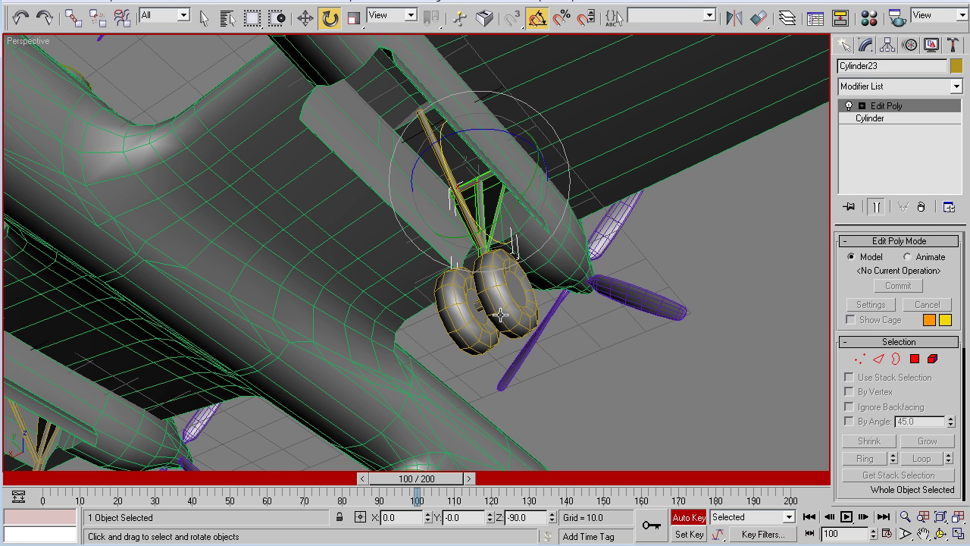
left_click_drag(450, 184, 413, 123)
middle_click_drag(444, 216, 403, 261, "alt")
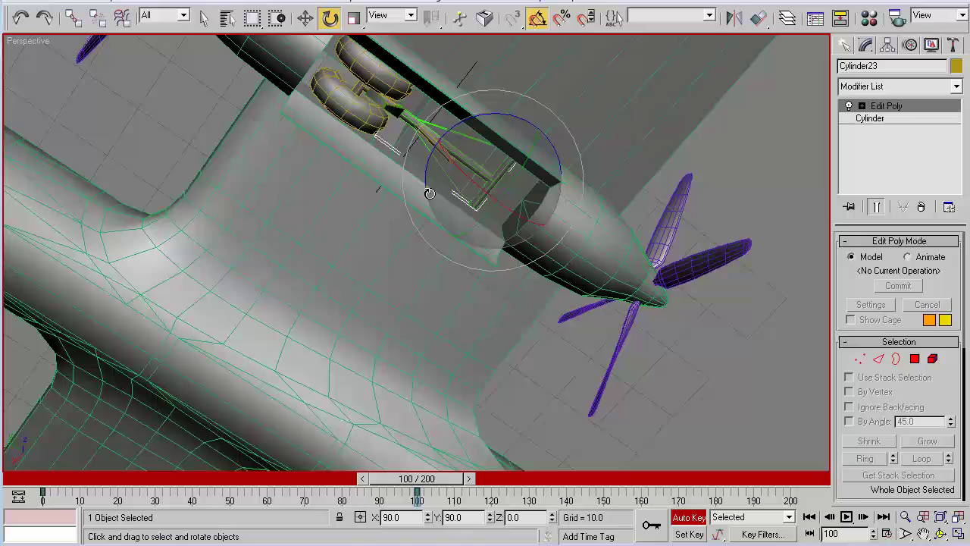
left_click_drag(430, 193, 439, 460)
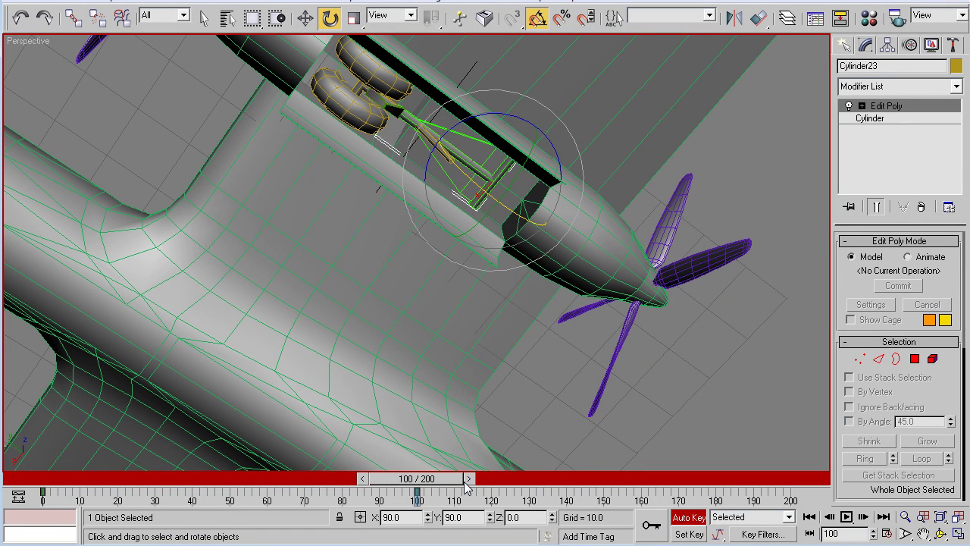
- Turn off Auto Key and scrub the timeline to review the landing gear's motion from below, ending at frame 0
key("n")
left_click_drag(456, 483, 100, 483)
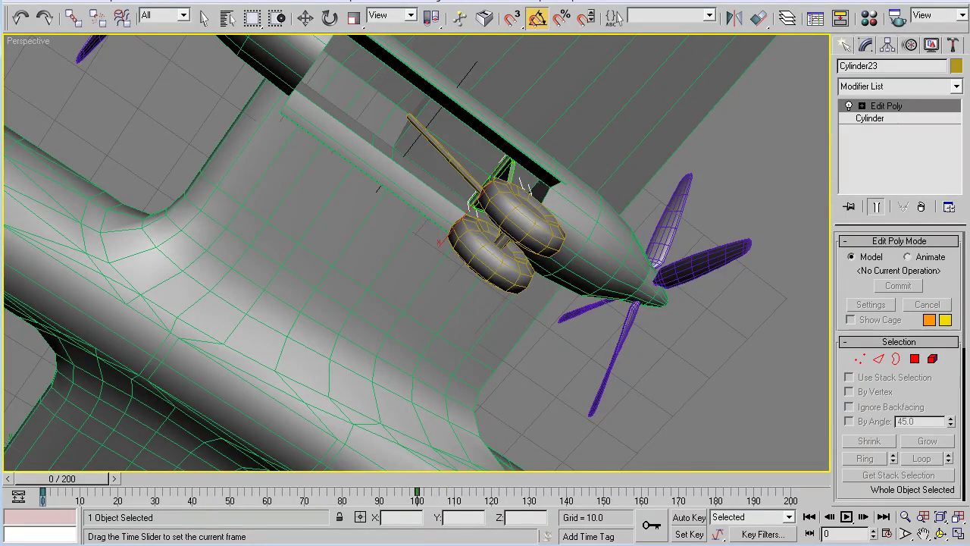
key("e")
middle_click_drag(529, 188, 494, 324, "alt")
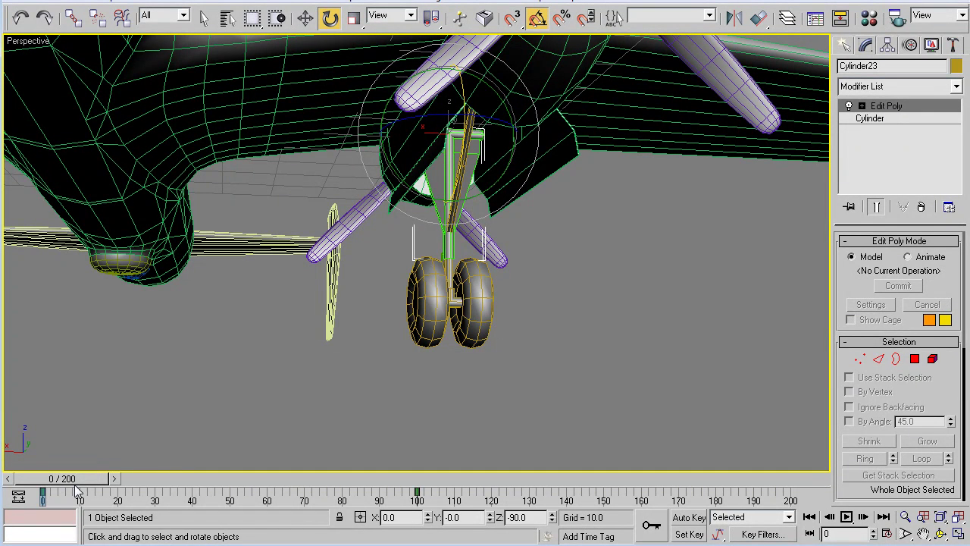
left_click_drag(75, 479, 21, 521)
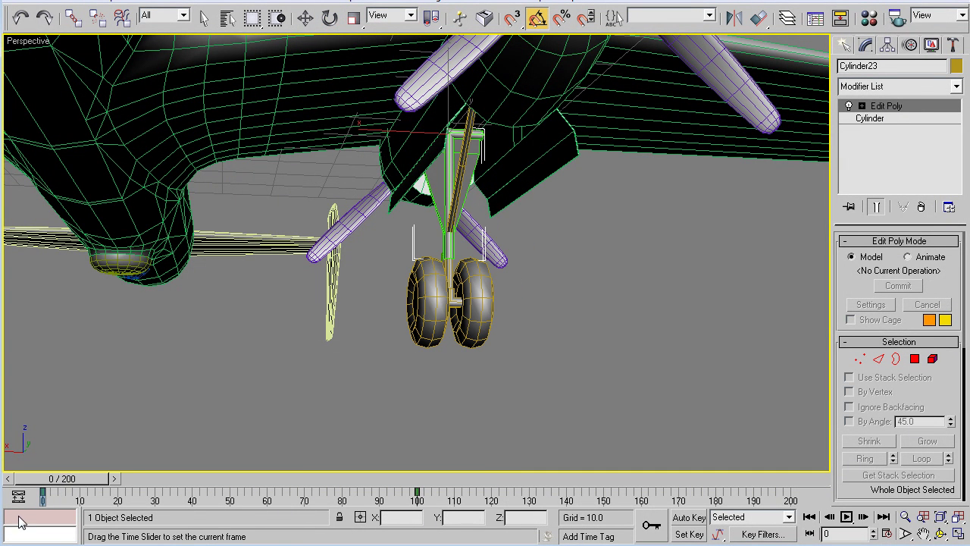
key("e")
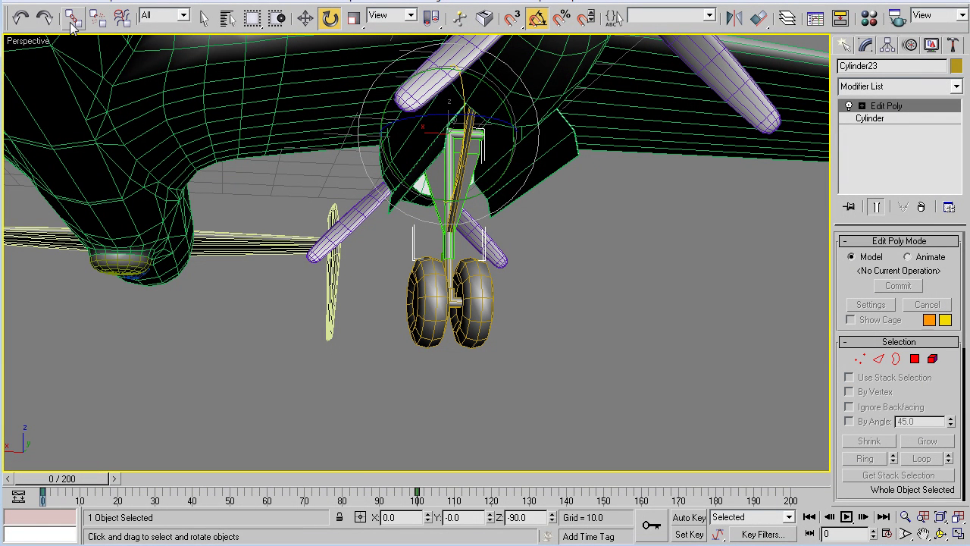
- Link a propeller blade to the landing gear strut as its child and scrub the timeline to check the linked motion
left_click(72, 20)
left_click(432, 342)
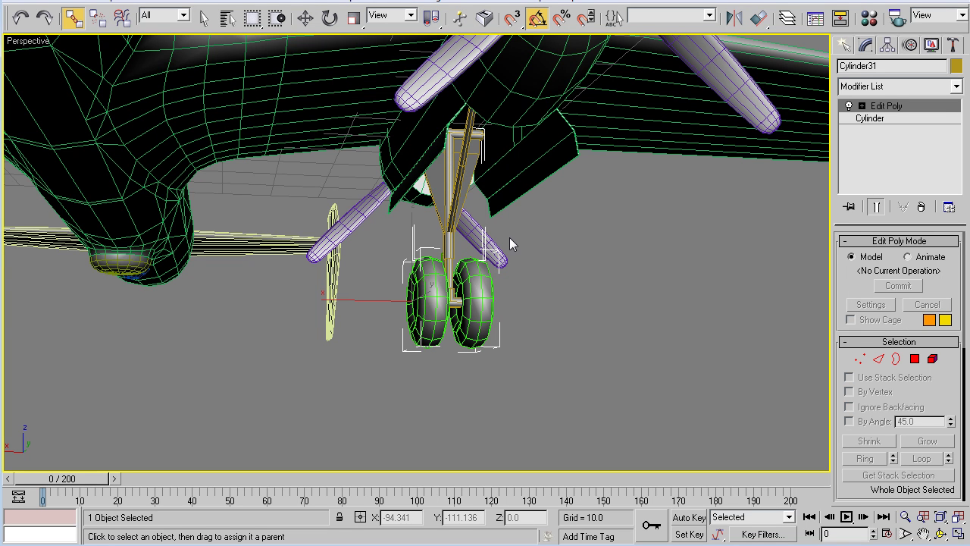
middle_click_drag(510, 238, 608, 147, "alt")
left_click(613, 92)
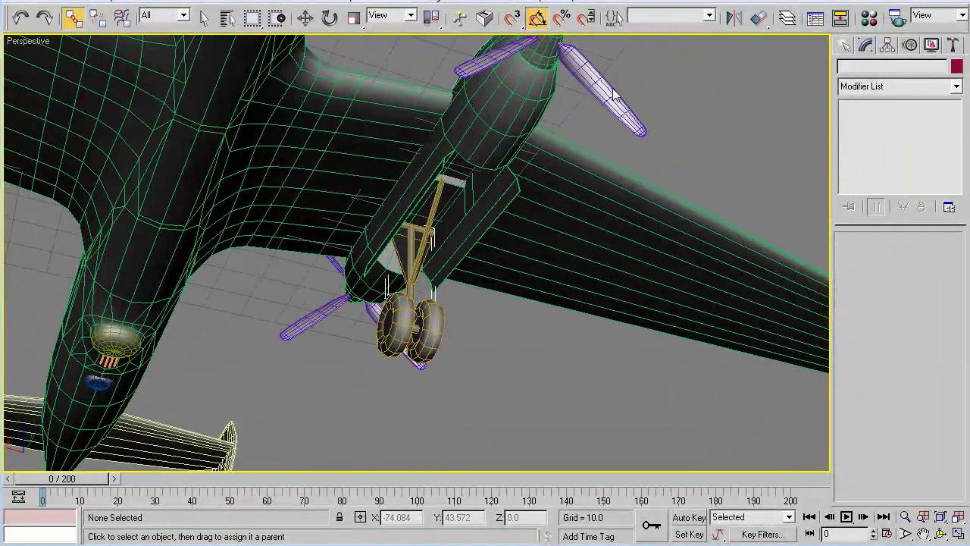
left_click(612, 92)
left_click_drag(612, 95, 410, 246)
middle_click_drag(170, 416, 227, 409, "alt")
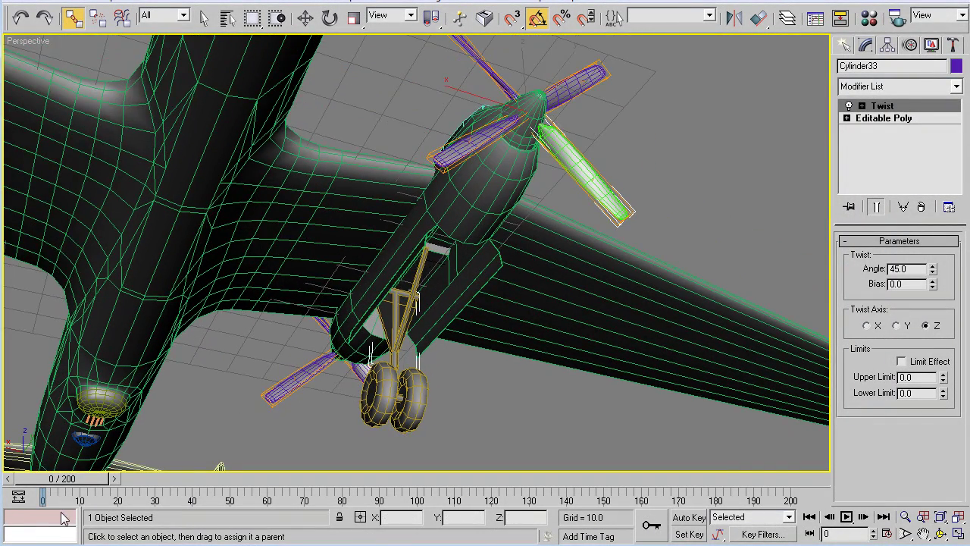
left_click_drag(82, 483, 38, 481)
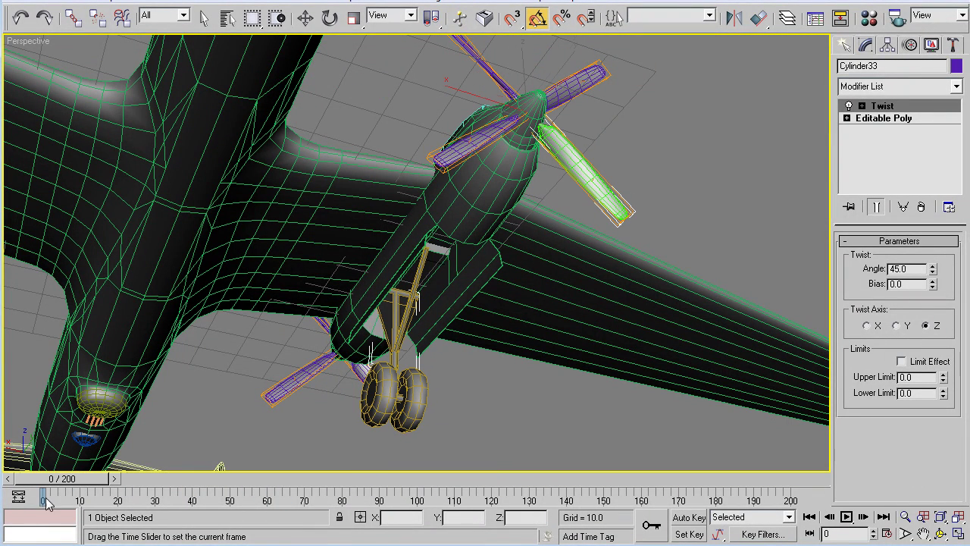
- Try rotating the linked propeller blade on its own around the spinner, and restore its original orientation
left_click(329, 18)
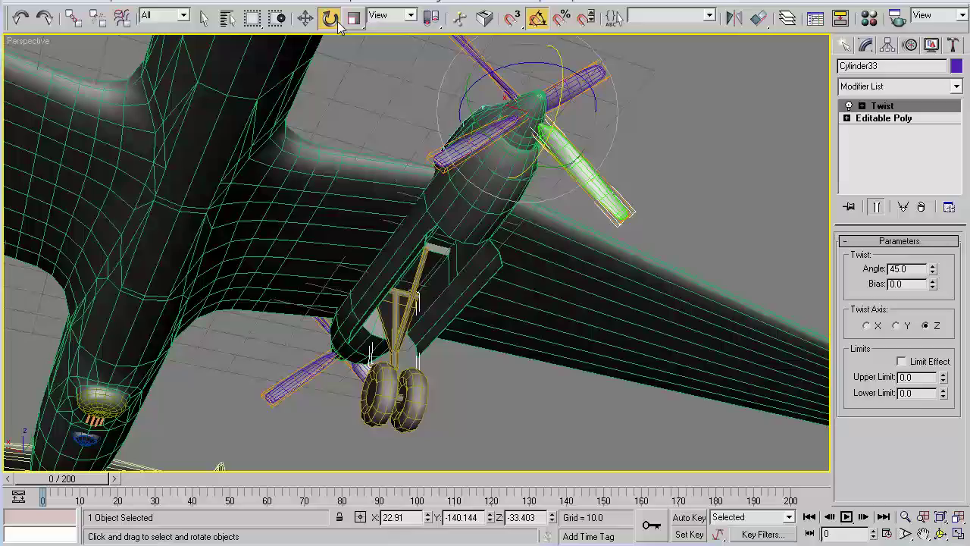
left_click(531, 98)
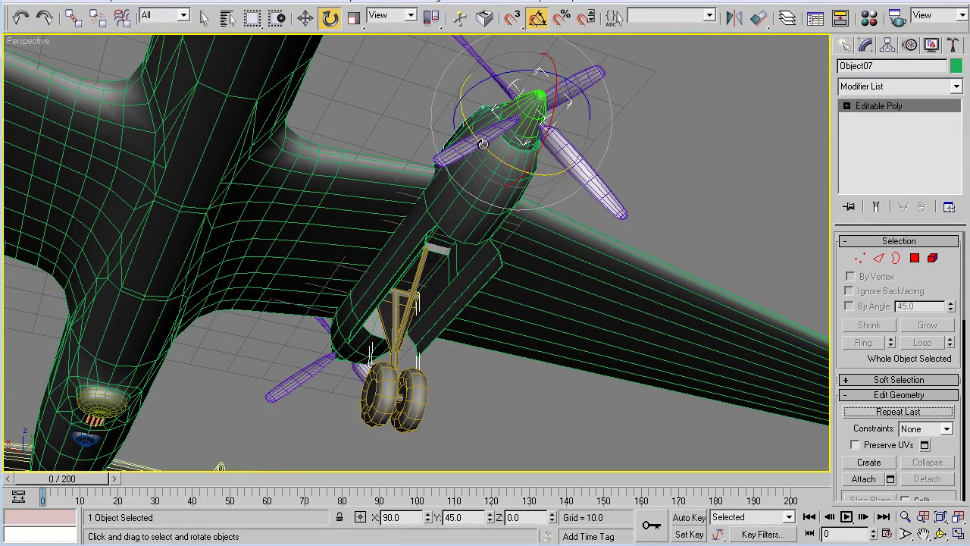
middle_click_drag(501, 164, 589, 163, "alt")
left_click(589, 163)
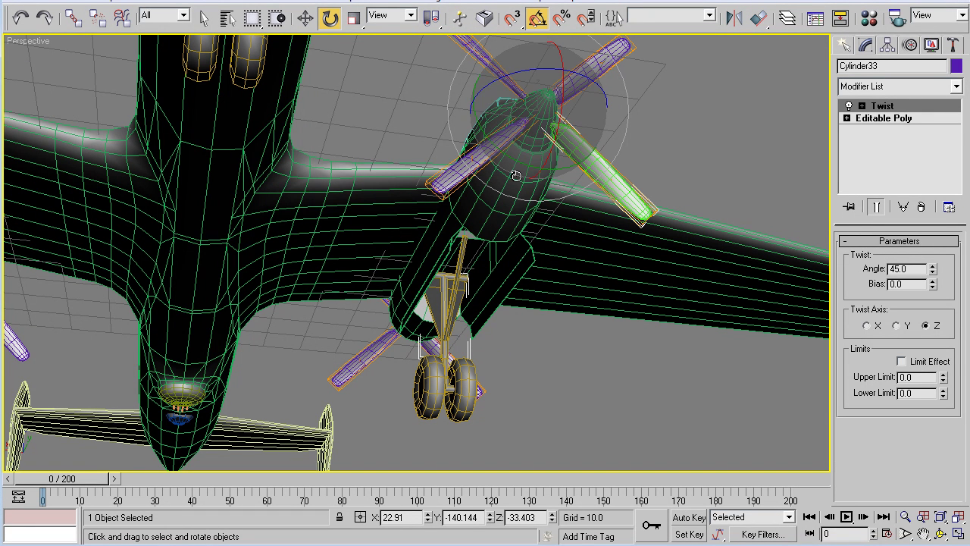
left_click_drag(516, 163, 542, 214)
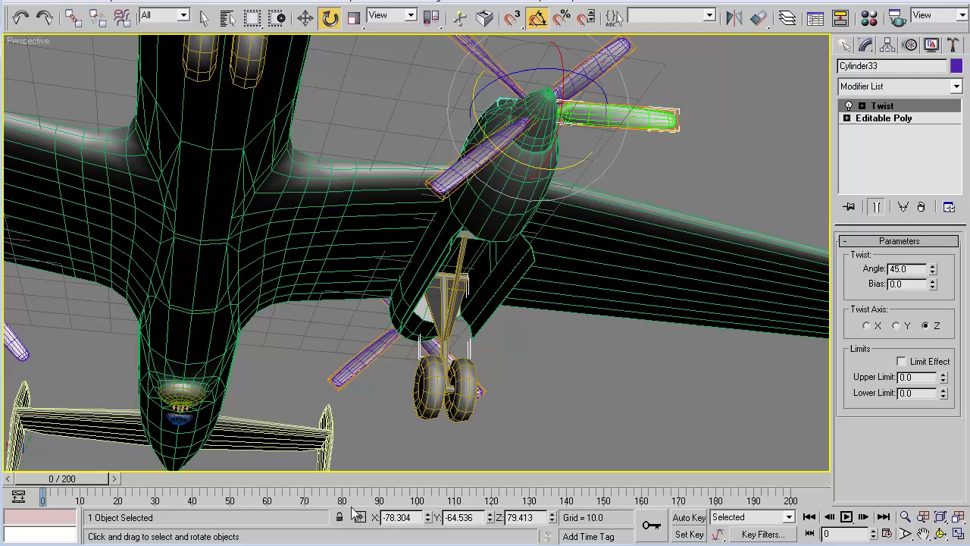
left_click_drag(42, 481, 42, 502)
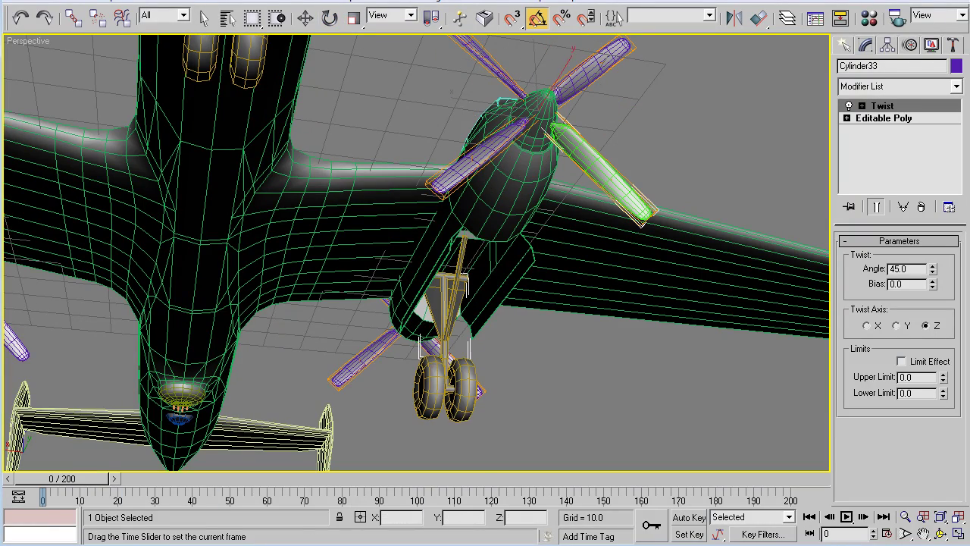
- Select the landing gear's wheels with their axle parts and link them to the strut as children
scroll(408, 285, "up", 5)
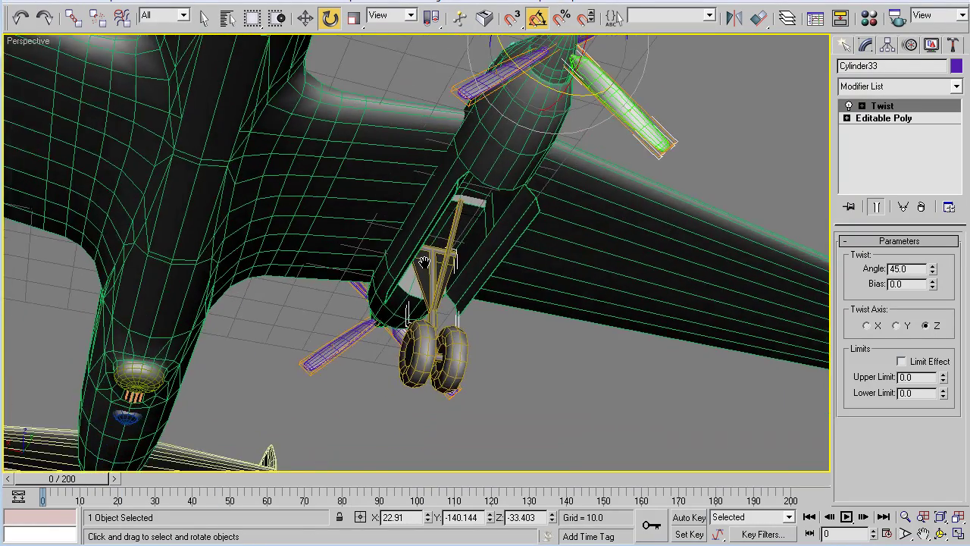
middle_click_drag(413, 269, 601, 411, "alt")
scroll(454, 258, "down", 5)
left_click(424, 256)
key("z")
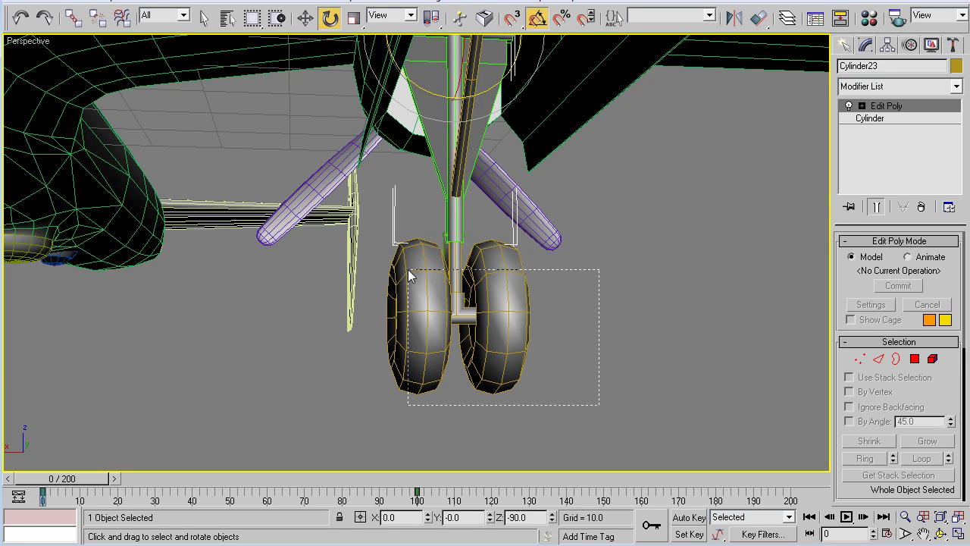
left_click_drag(409, 275, 408, 271)
left_click(73, 18)
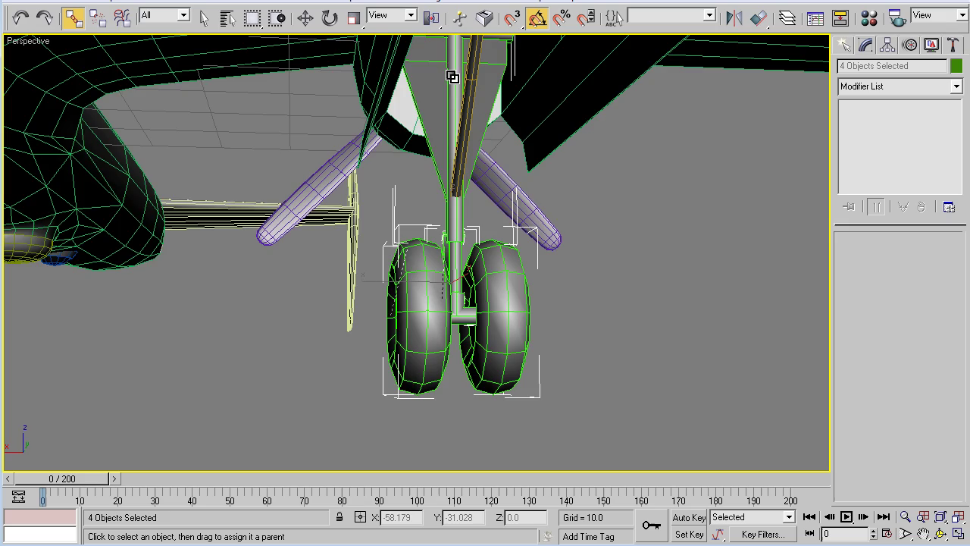
- Scrub the timeline to check from below that the wheels follow the strut into the nacelle bay
scroll(457, 276, "down", 4)
middle_click_drag(457, 276, 545, 213, "alt")
scroll(447, 288, "up", 3)
middle_click_drag(447, 288, 296, 344, "alt")
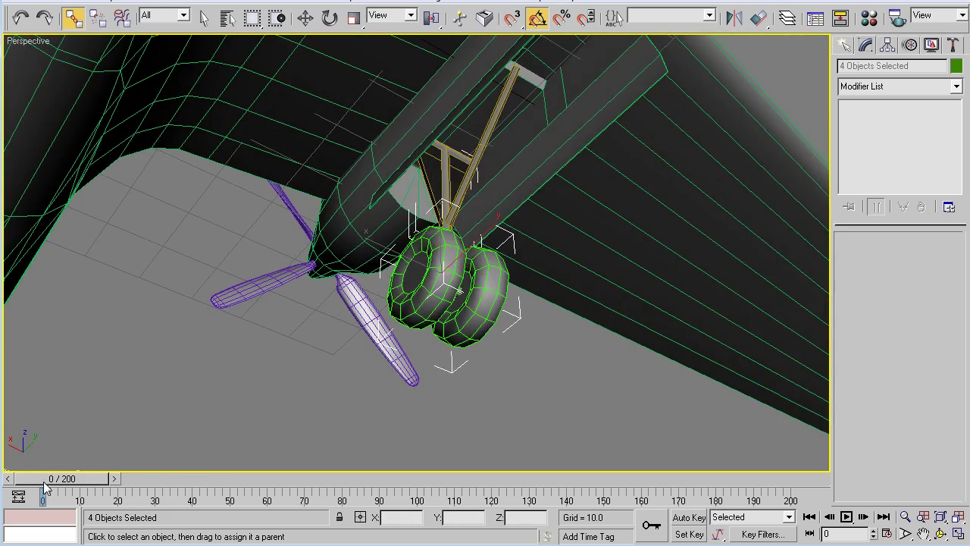
mouse_move(44, 484)
left_mouse_down()
mouse_move(350, 480)
mouse_move(45, 481)
left_mouse_up()
middle_click_drag(311, 361, 293, 395, "alt")
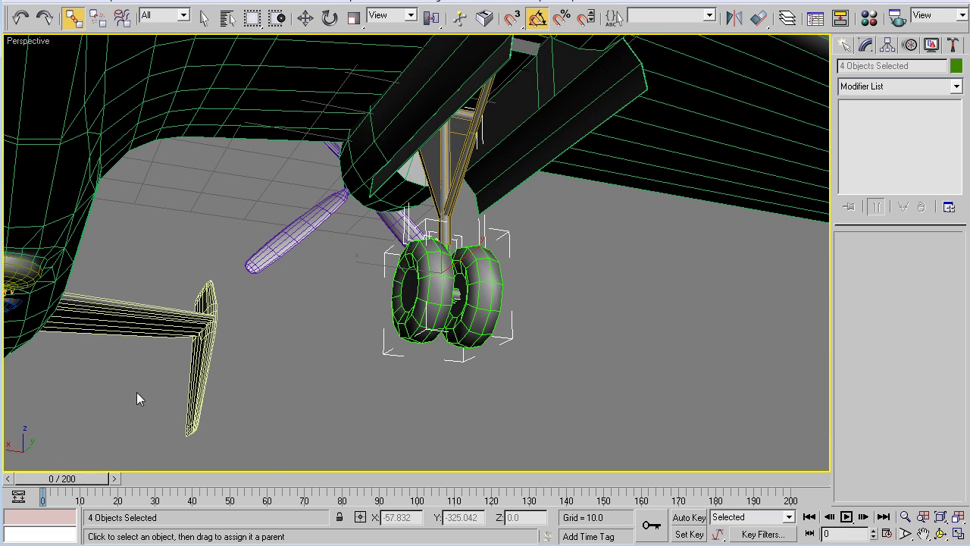
left_click_drag(93, 482, 62, 478)
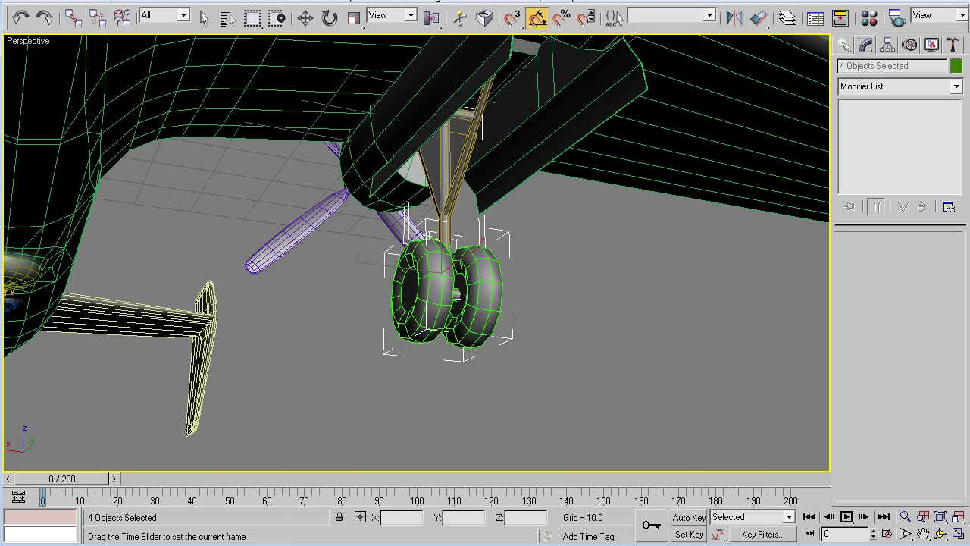
- Link the selected wheels to the strut once more and scrub the timeline to recheck their motion
left_click(72, 16)
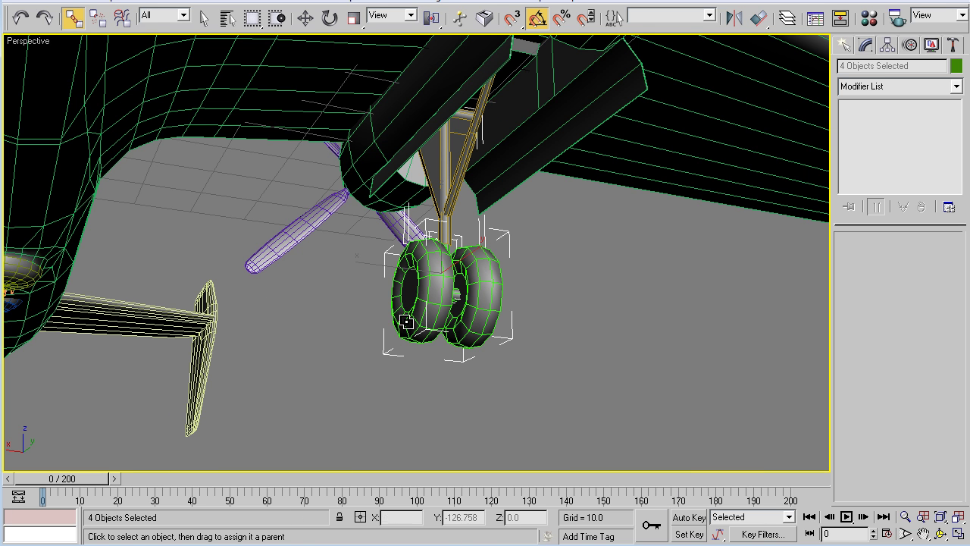
left_click_drag(445, 157, 446, 158)
mouse_move(53, 479)
left_mouse_down()
mouse_move(498, 478)
mouse_move(57, 478)
left_mouse_up()
- Turn on Auto Key and keyframe the outboard bay door at frame 100, rotated closed to -5 degrees about Y
middle_click_drag(375, 291, 403, 268, "alt")
left_click(402, 267)
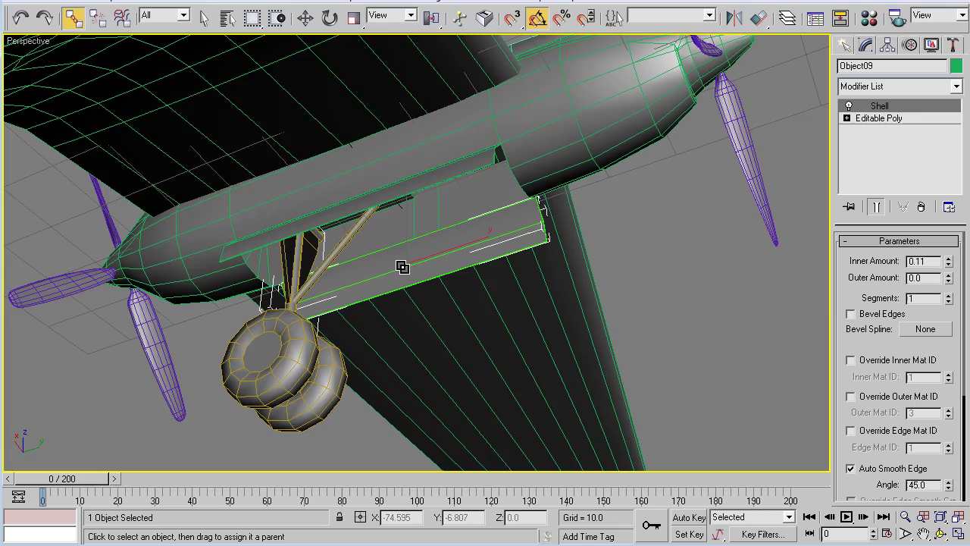
middle_click_drag(404, 305, 341, 331, "alt")
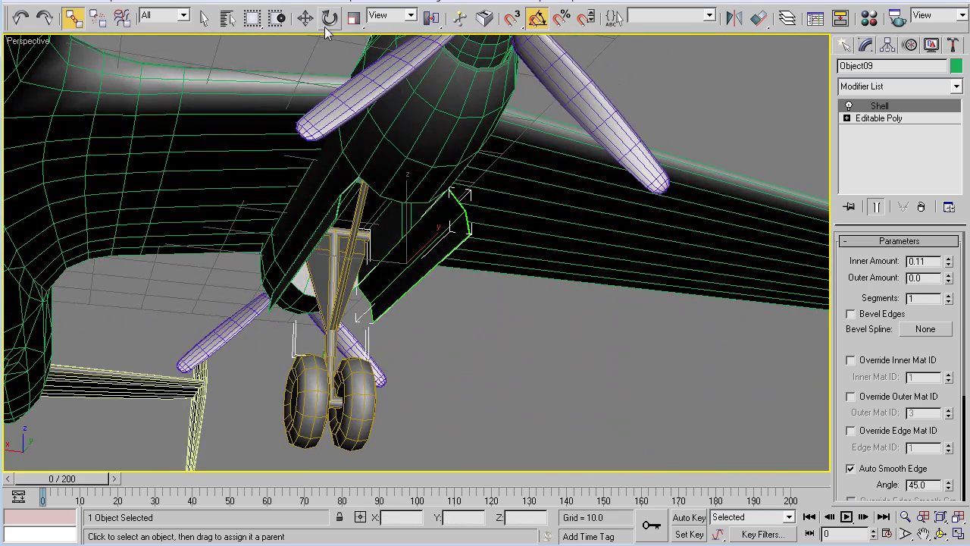
left_click(330, 18)
middle_click_drag(424, 303, 402, 281, "alt")
key("n")
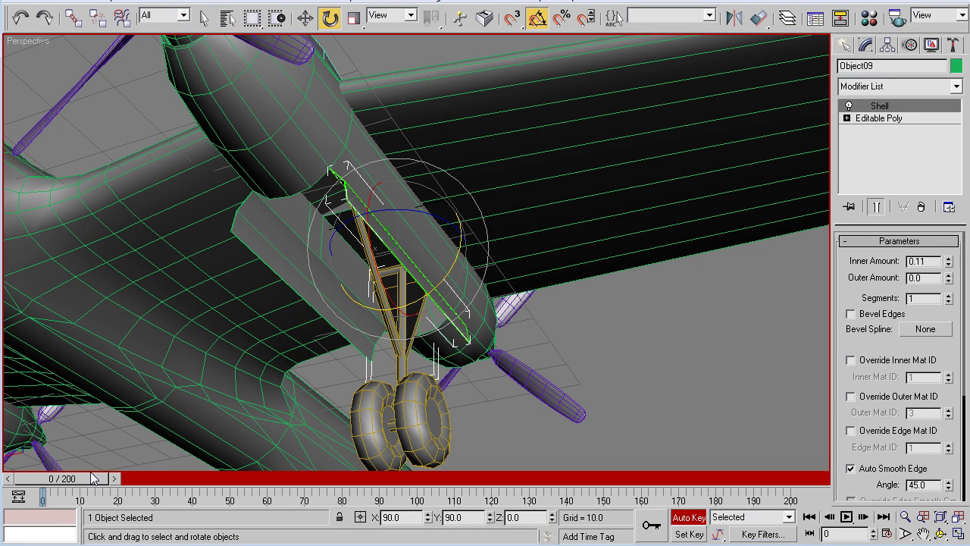
left_click_drag(94, 471, 439, 494)
key("e")
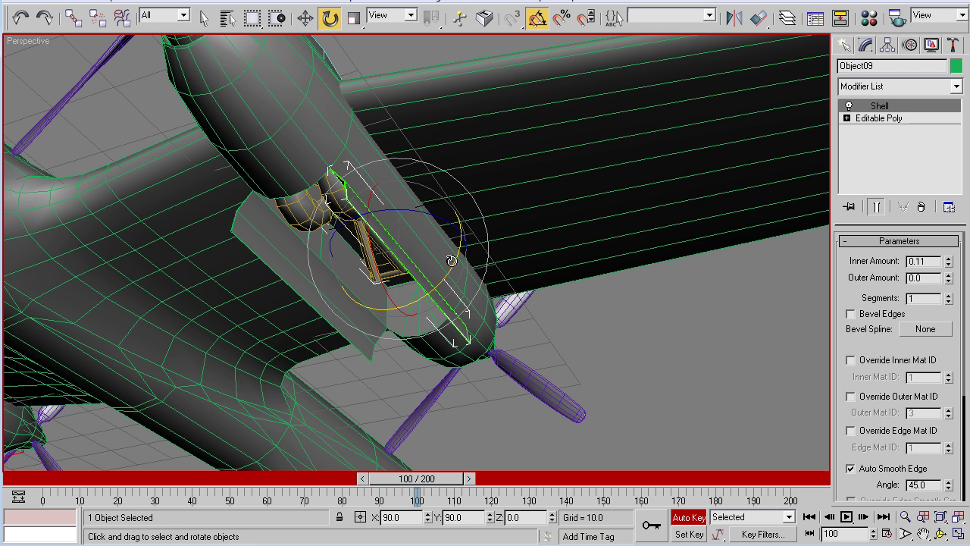
left_click_drag(451, 262, 403, 320)
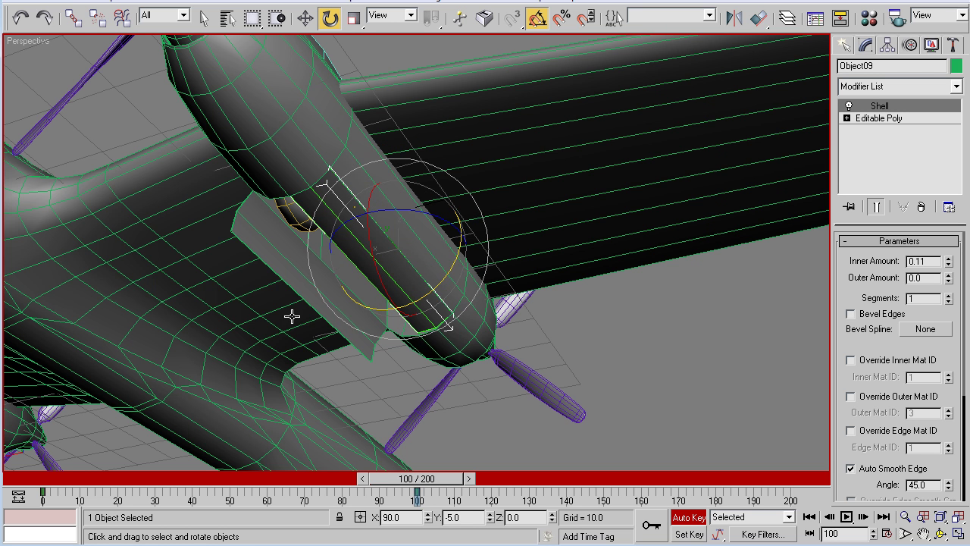
- Keyframe the fuselage-side bay door at frame 100, rotated closed to 0 degrees about Y, and scrub the timeline to check the closing
left_click(284, 280)
left_click_drag(353, 310, 409, 287)
left_click_drag(427, 478, 418, 541)
key("e")
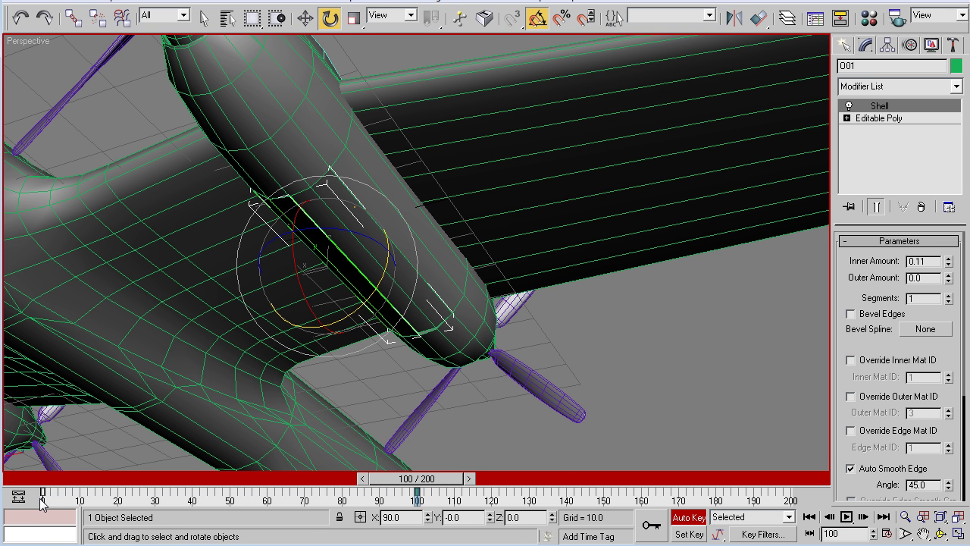
- Move the fuselage-side bay door's first key to frame 90 and scrub the timeline to check its delayed closing
left_click_drag(41, 497, 185, 503)
left_click_drag(380, 518, 384, 516)
left_click_drag(446, 487, 412, 537)
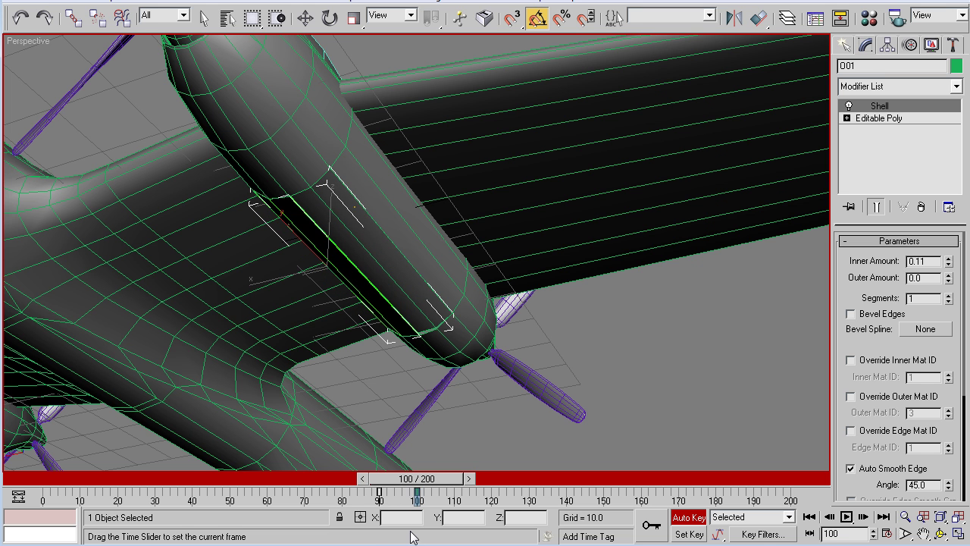
- Select the outboard bay door, move its first key to frame 90, and scrub the timeline to check both doors
key("e")
left_click(425, 306)
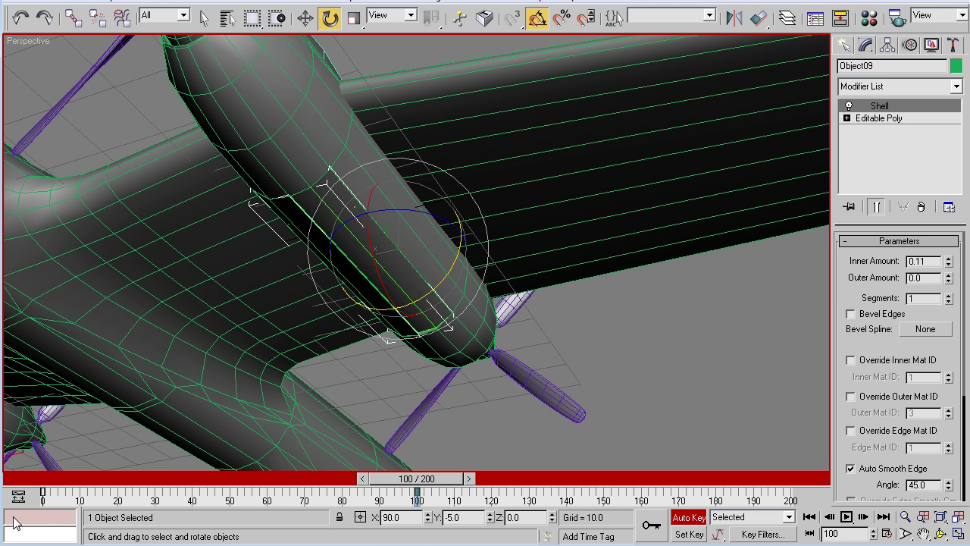
left_click_drag(42, 491, 56, 491)
left_click_drag(417, 478, 620, 518)
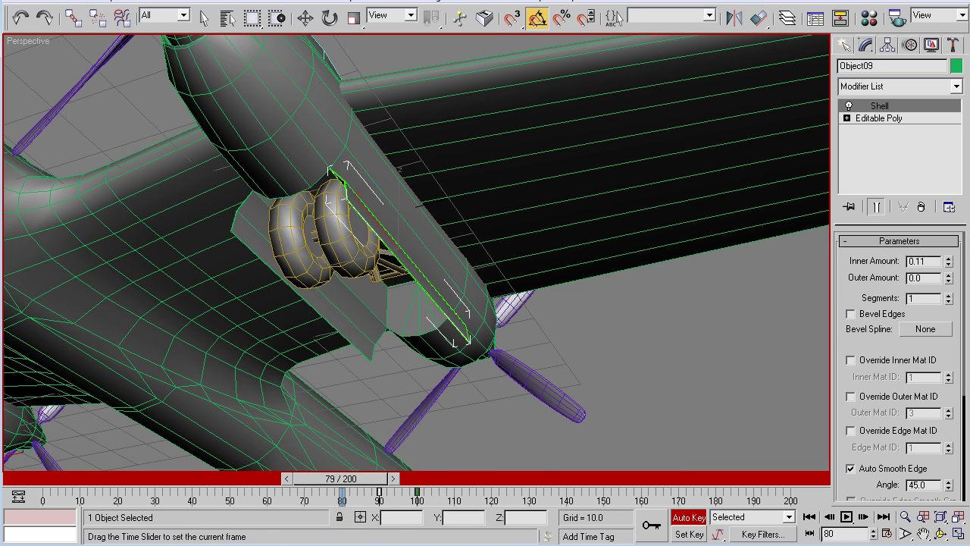